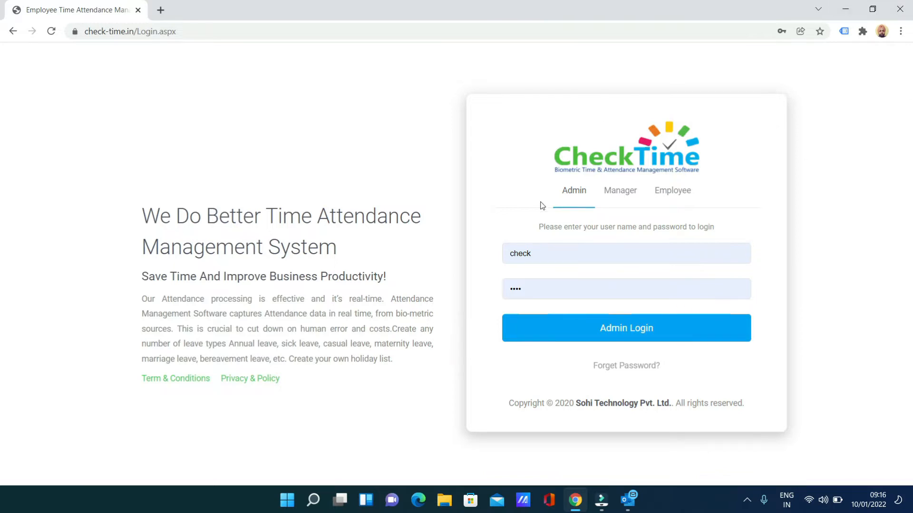
Step: Log in as admin to reach the dashboard showing 0 present, 142 absent, 2 on leave
click(620, 329)
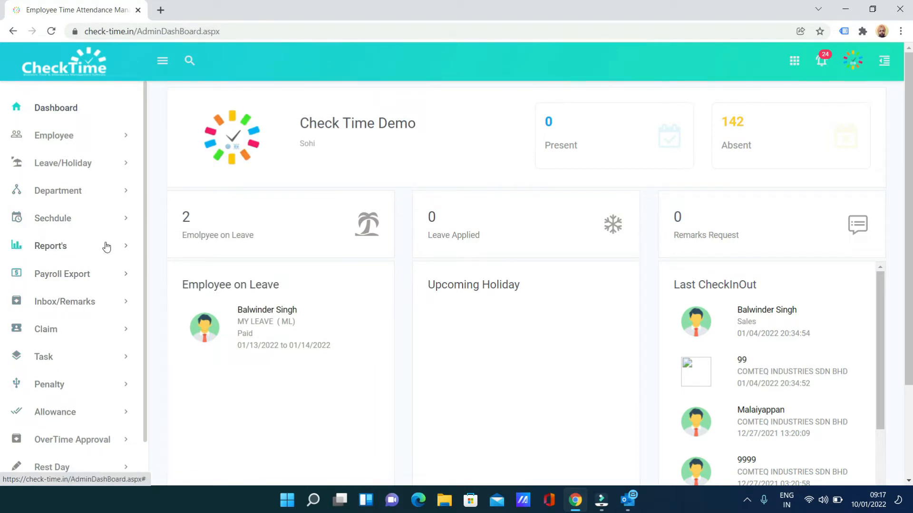
Step: Create and save a Business Trip leave class with code BT and leave unit 1
click(78, 164)
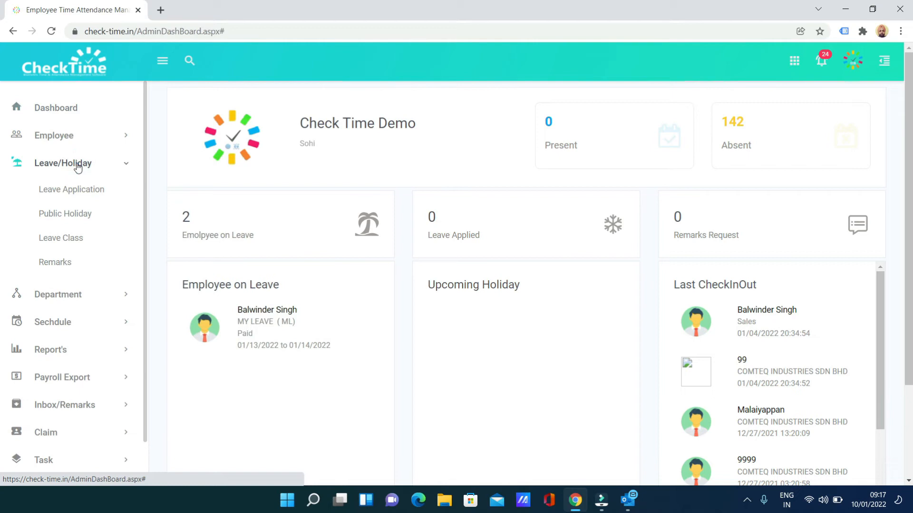
click(62, 245)
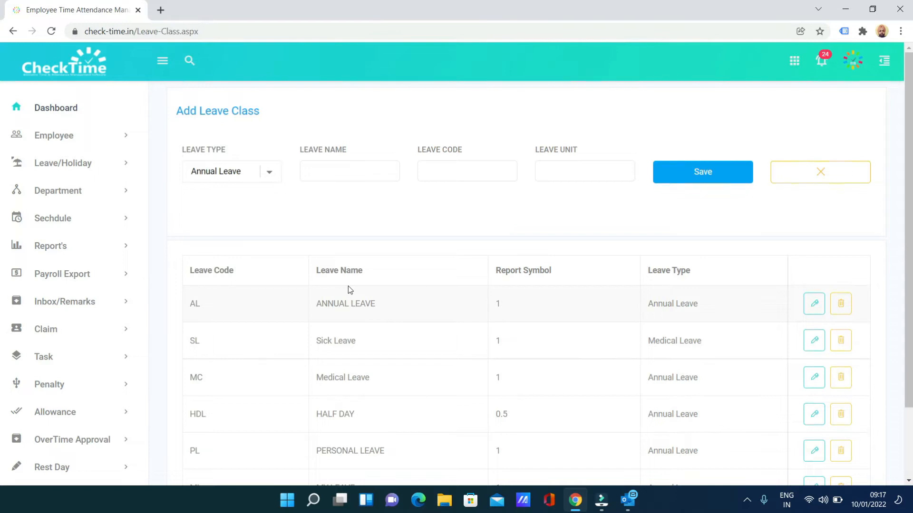
click(347, 173)
text(Bus)
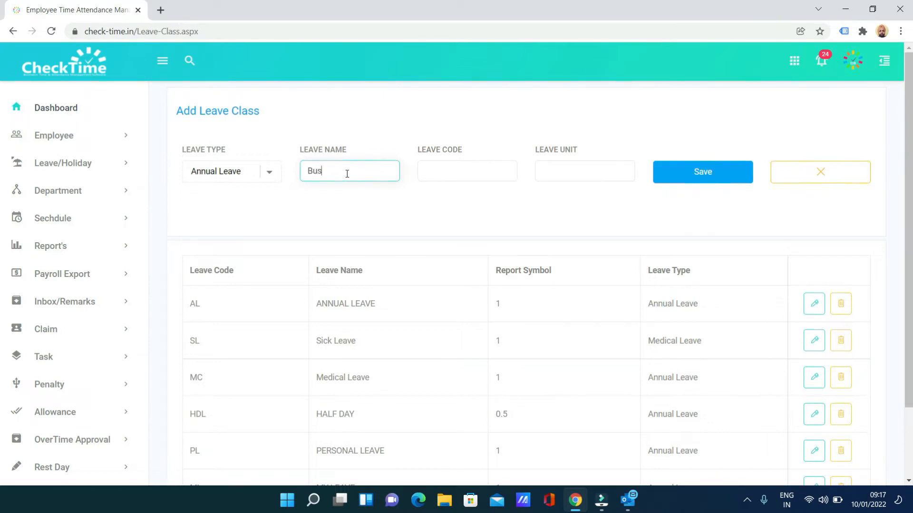
text(sinesss)
key(BackSpace)
key(BackSpace)
text(ss)
text( Trip)
text(BT)
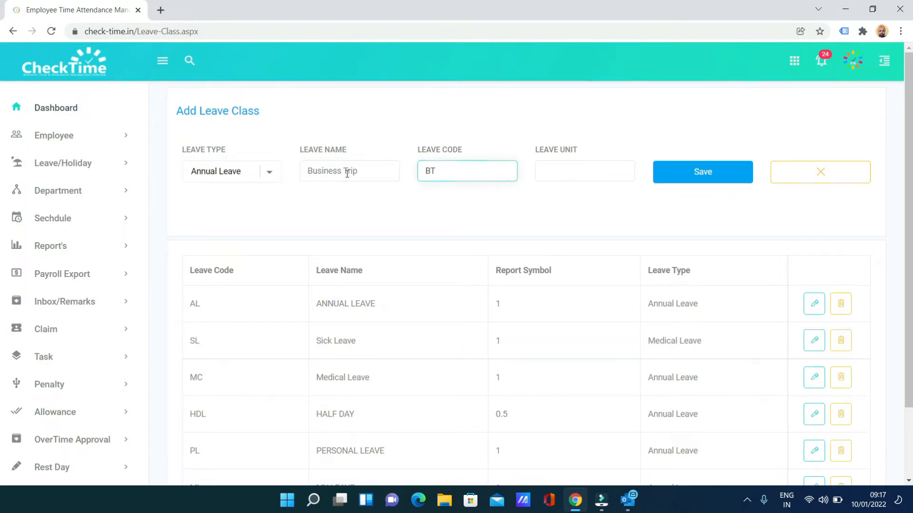
click(584, 175)
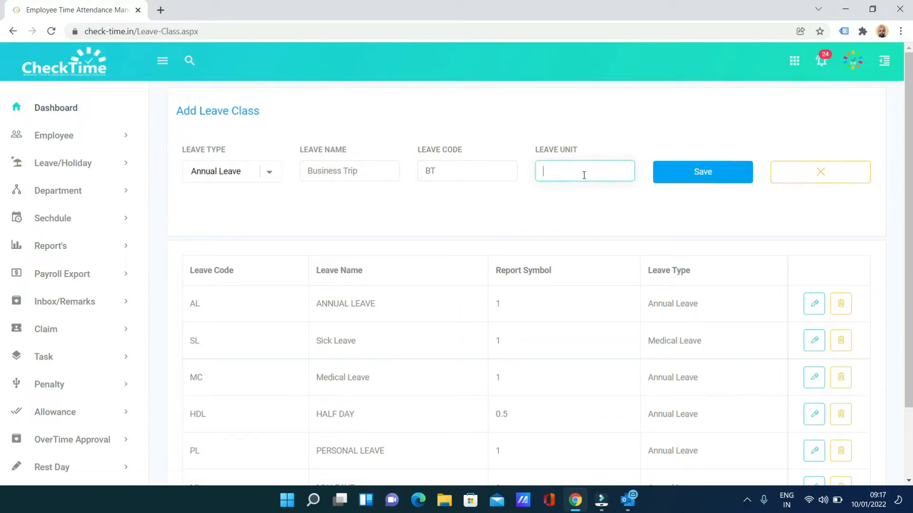
text(0.5)
text(1)
click(707, 180)
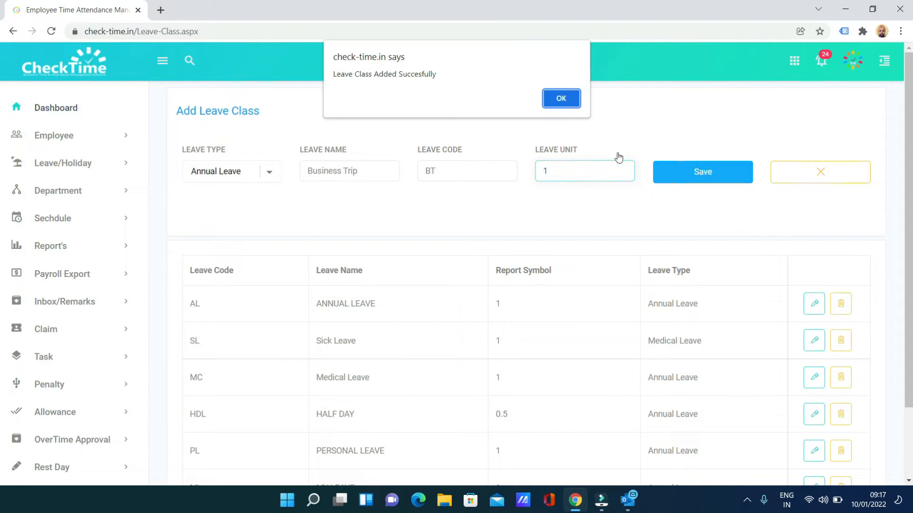
click(561, 98)
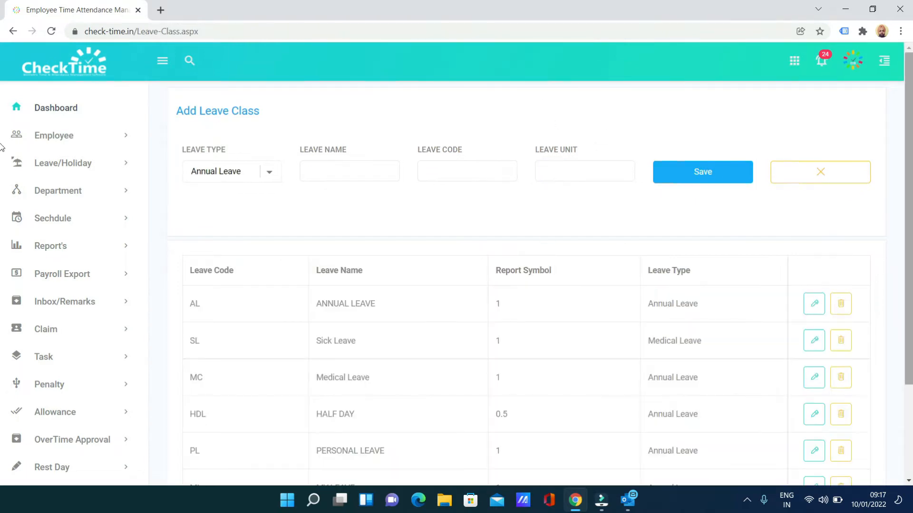
scroll(909, 180, down, 1)
scroll(909, 179, down, 2)
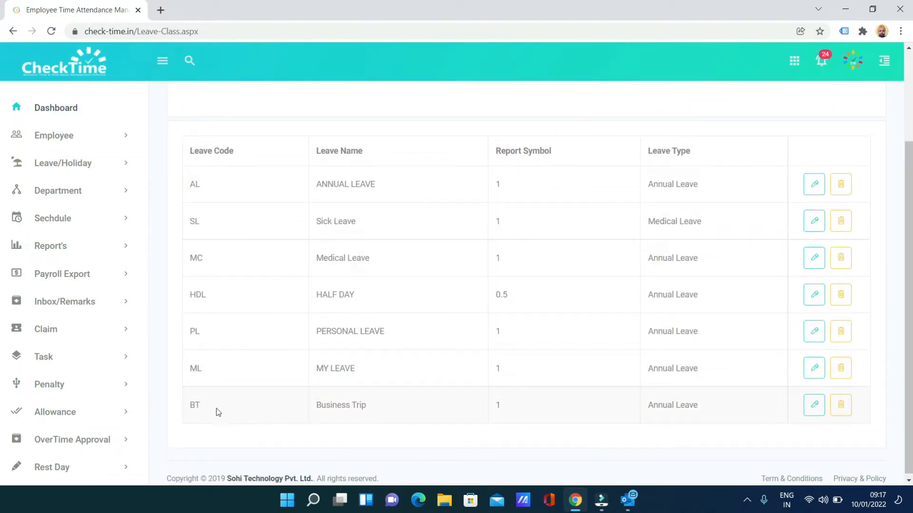
drag(199, 405, 766, 391)
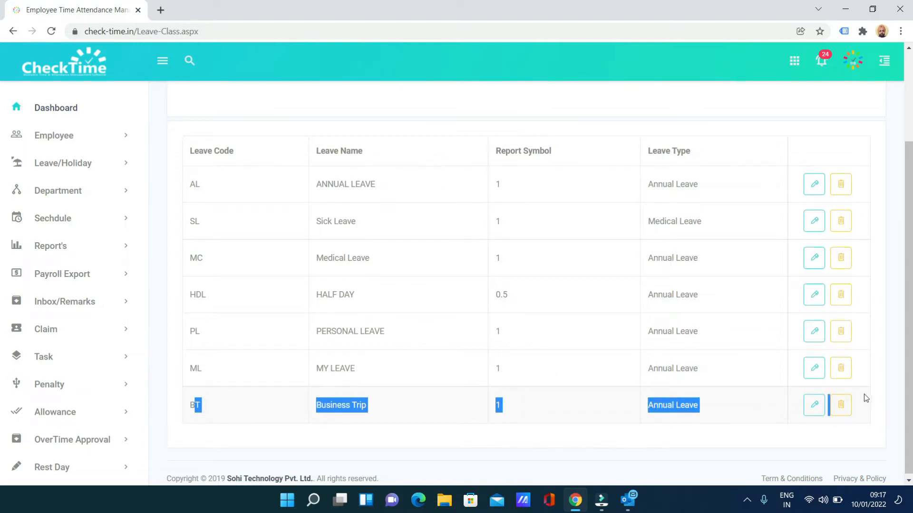
click(813, 298)
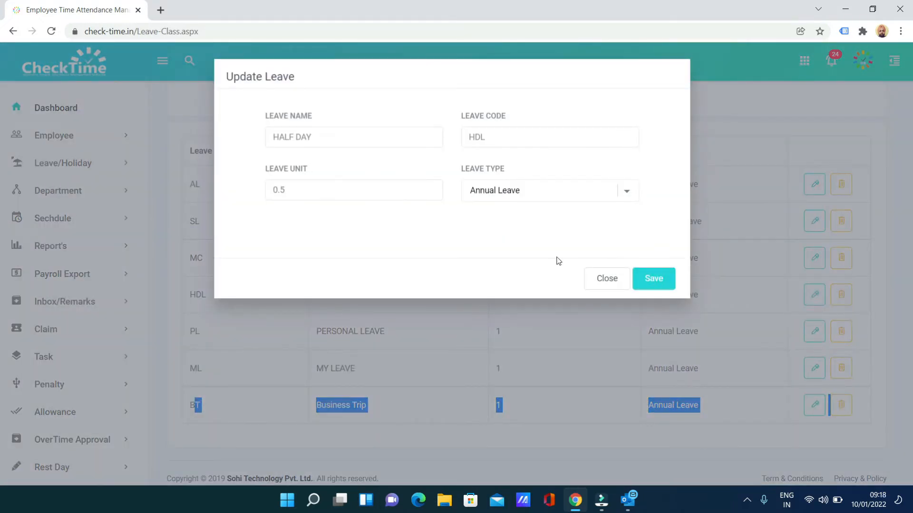
click(604, 284)
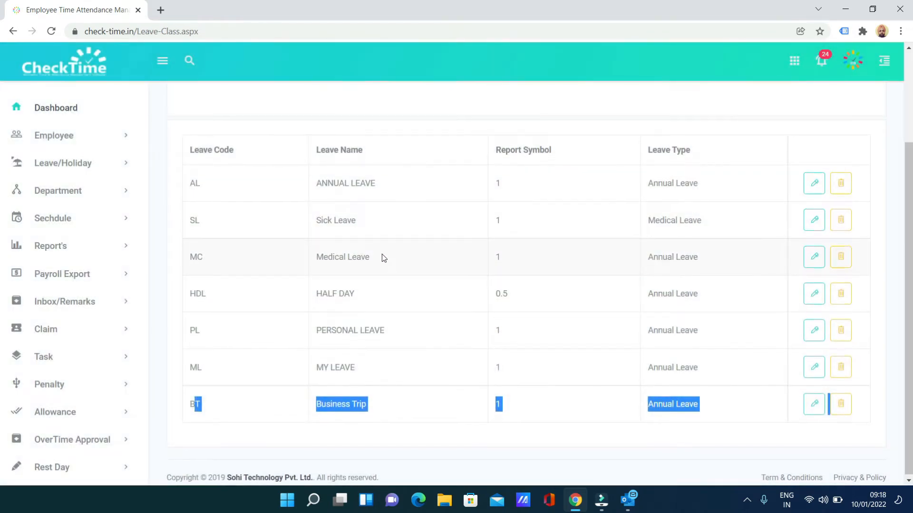
scroll(384, 257, up, 3)
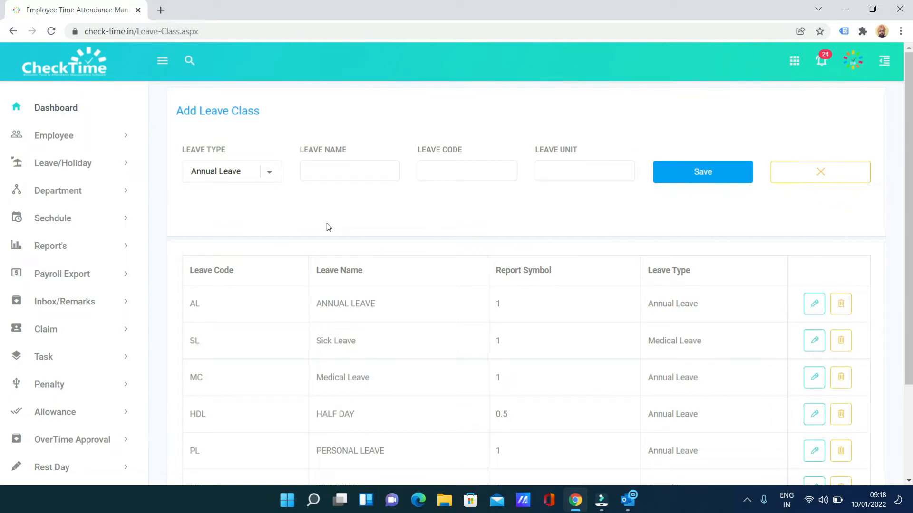
click(70, 161)
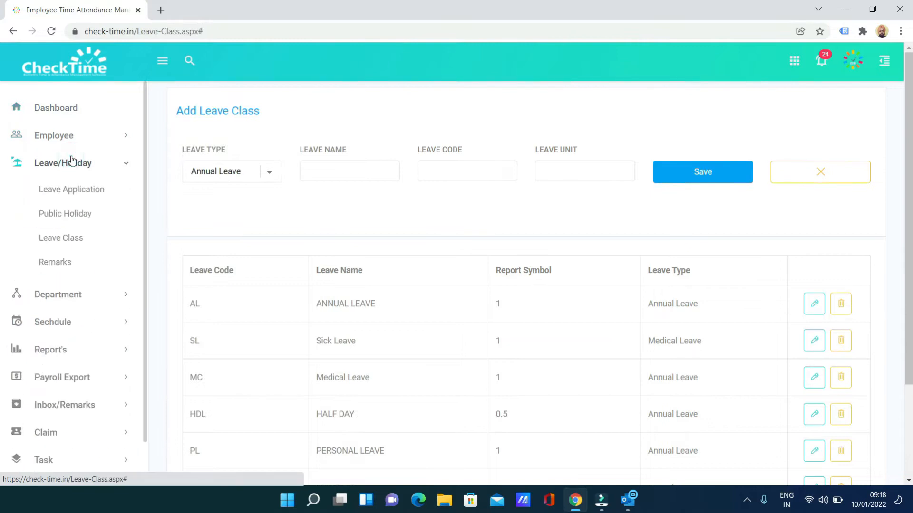
Step: Open the Add Employee Leave form and select the Sales department and its employee
click(81, 192)
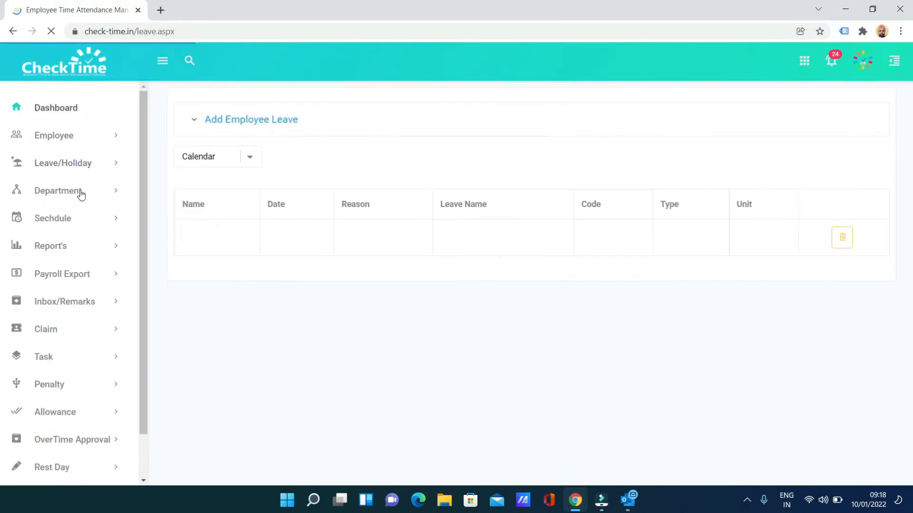
click(237, 126)
click(248, 125)
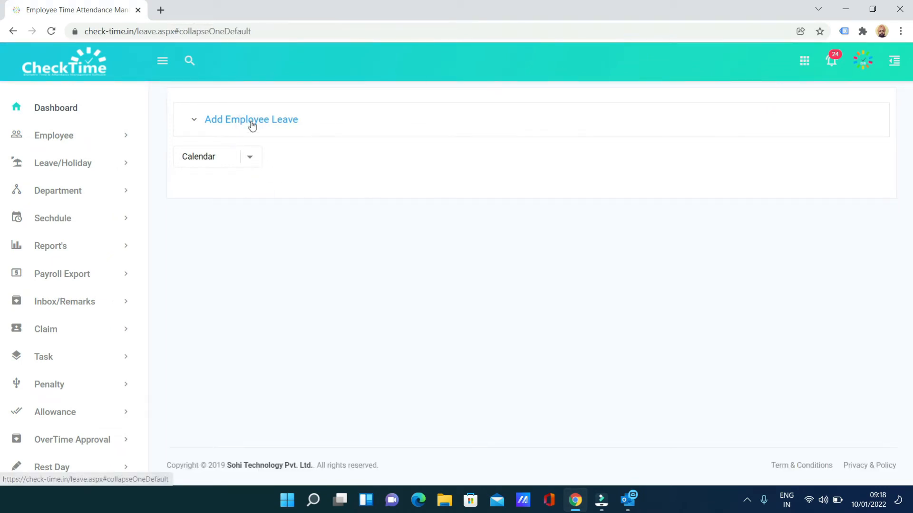
click(251, 125)
click(279, 172)
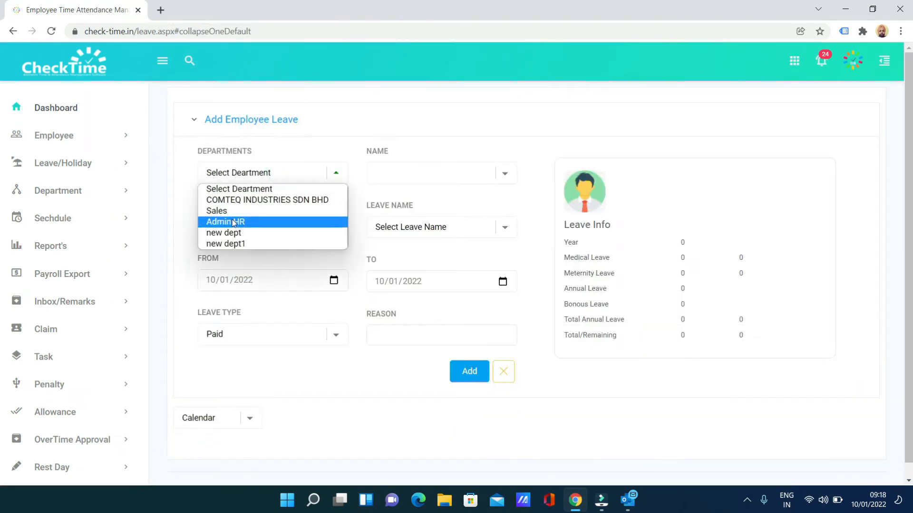
click(234, 211)
click(407, 179)
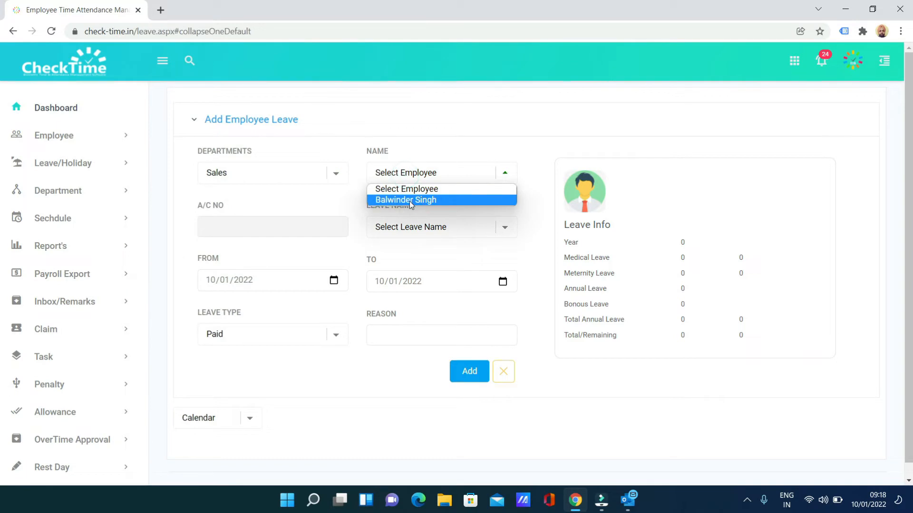
click(409, 200)
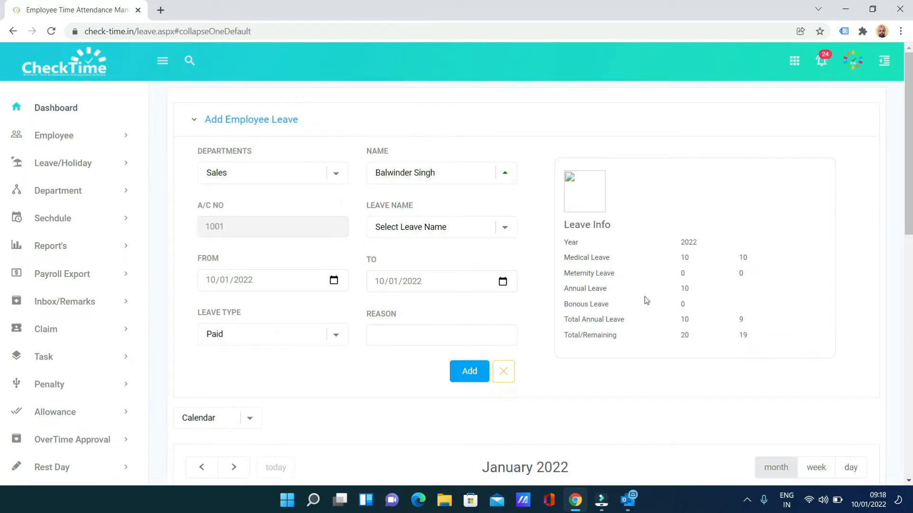
Step: Choose HALF DAY as the leave name and review the employee's leave balances
click(421, 226)
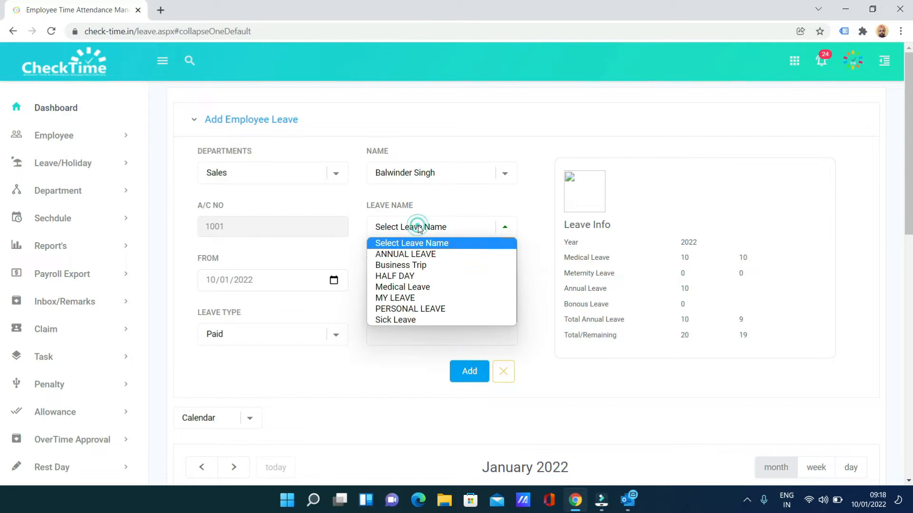
click(411, 275)
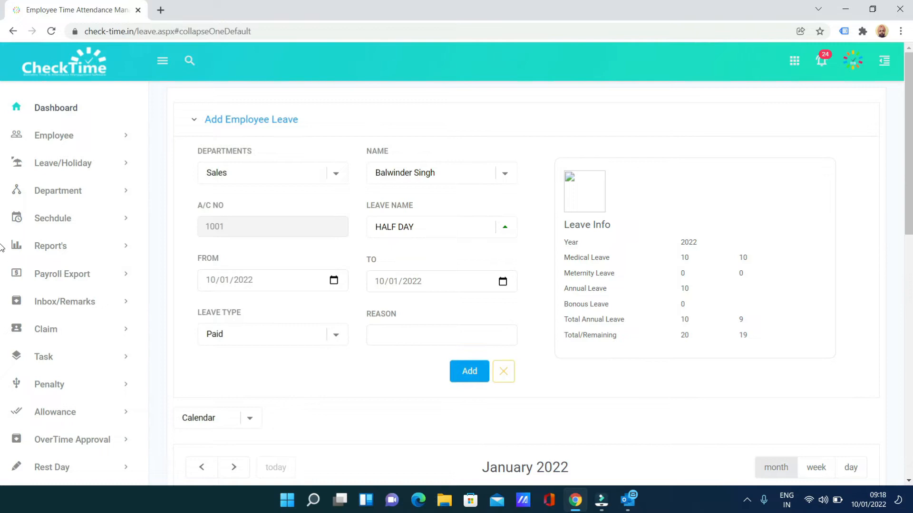
drag(910, 233, 902, 276)
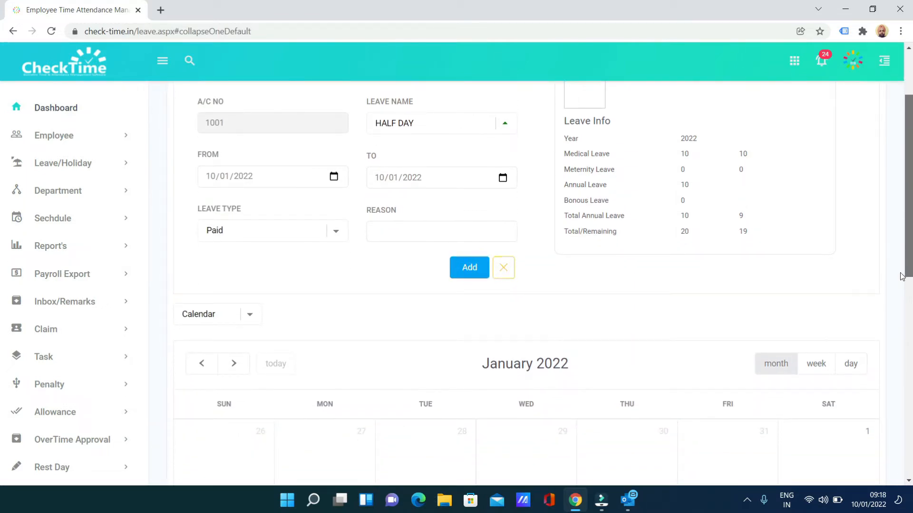
drag(902, 276, 899, 263)
drag(893, 227, 893, 223)
click(646, 219)
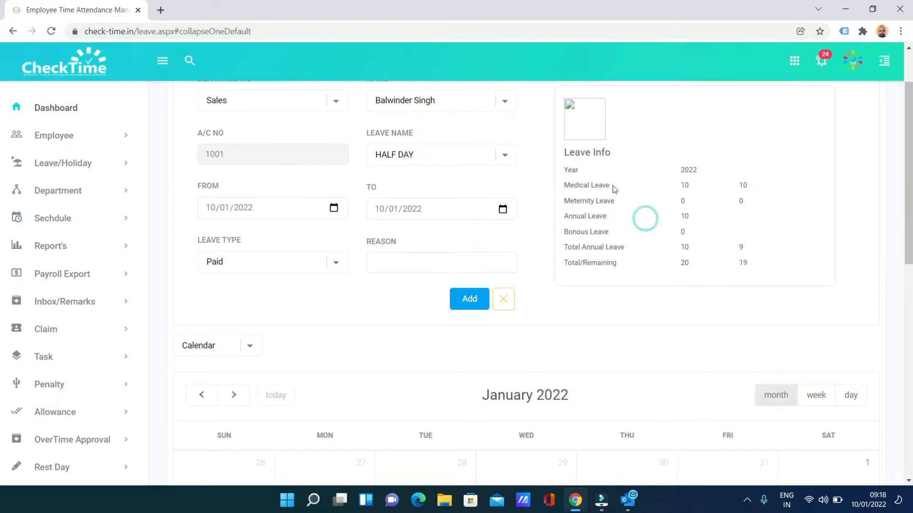
scroll(531, 196, up, 2)
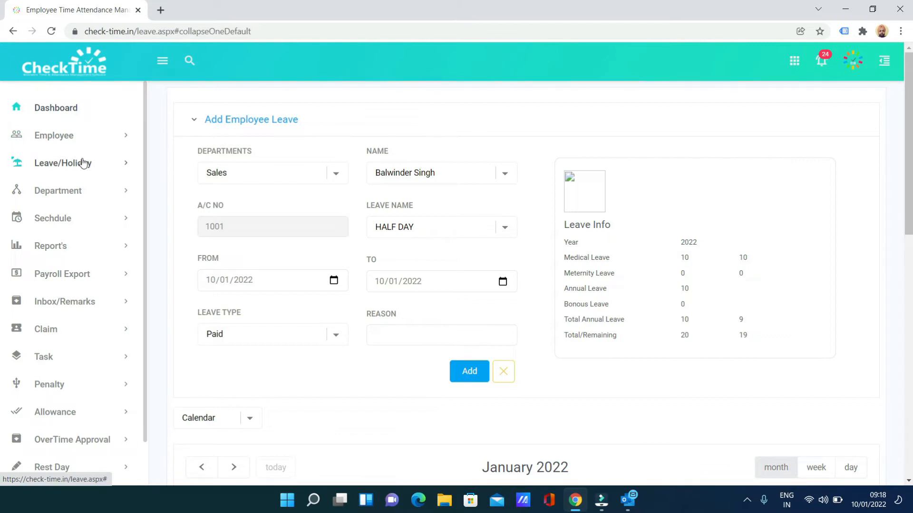
Step: Open Settings and check the Leave Level choices, keeping Level 2
click(854, 60)
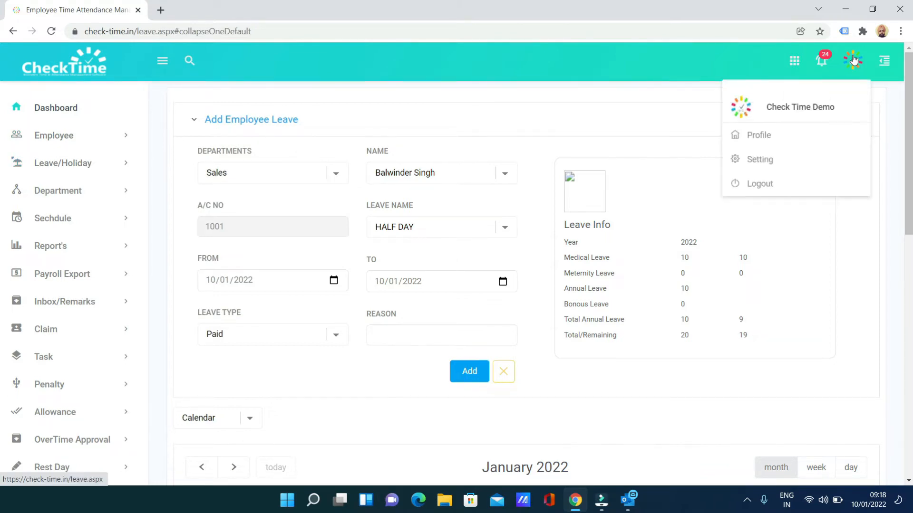
click(760, 160)
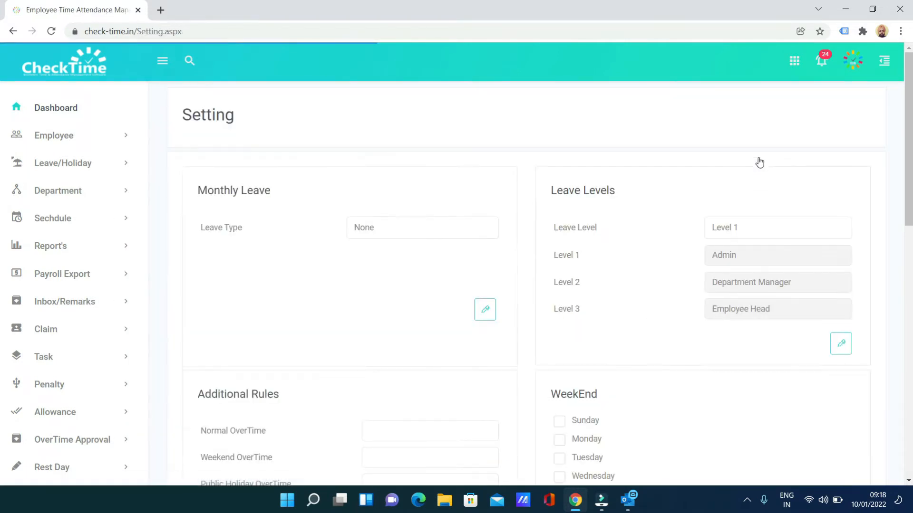
scroll(760, 162, down, 2)
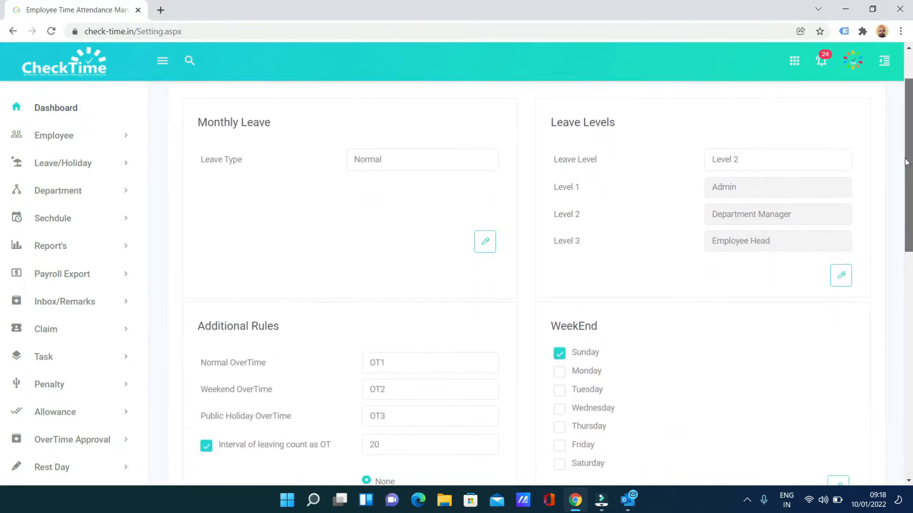
drag(553, 163, 605, 161)
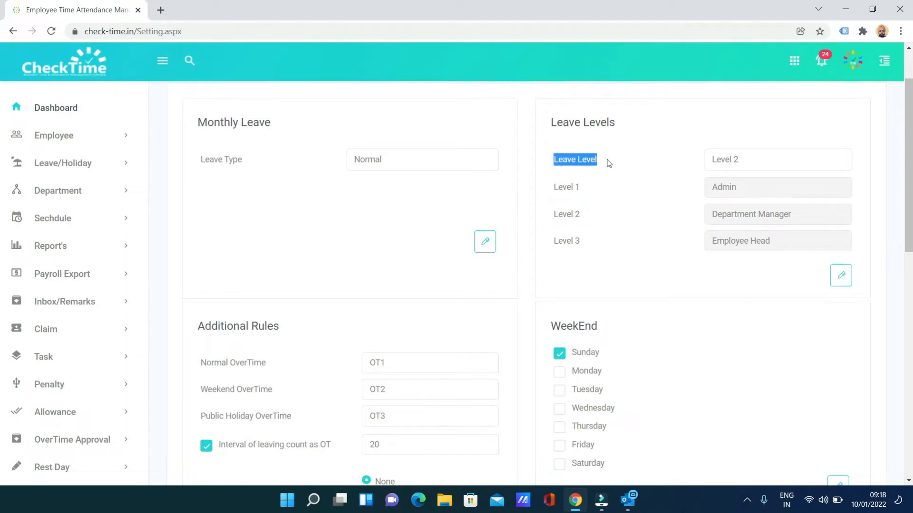
click(762, 164)
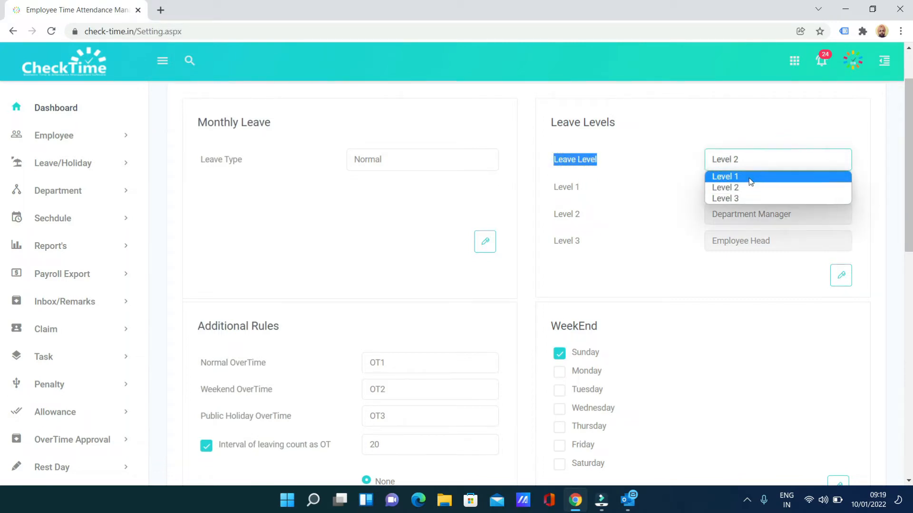
click(665, 178)
Step: Review the approver order: Admin at level 1, Department Manager, then Employee Head at level 3
drag(550, 185, 697, 193)
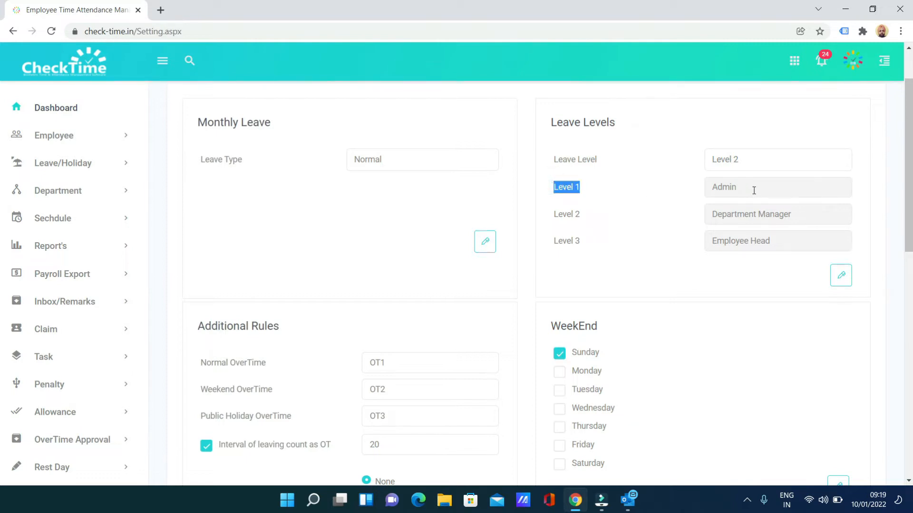
click(587, 215)
double_click(774, 215)
drag(743, 206, 711, 183)
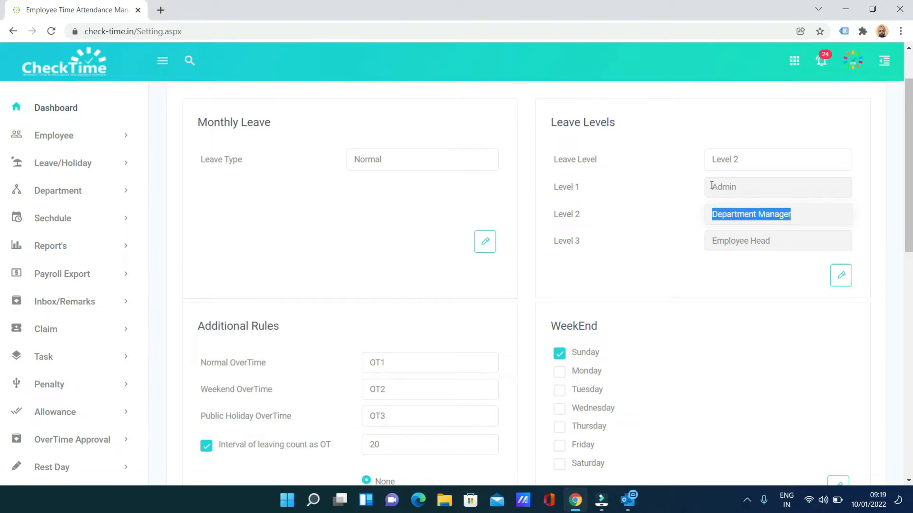
click(712, 186)
double_click(718, 186)
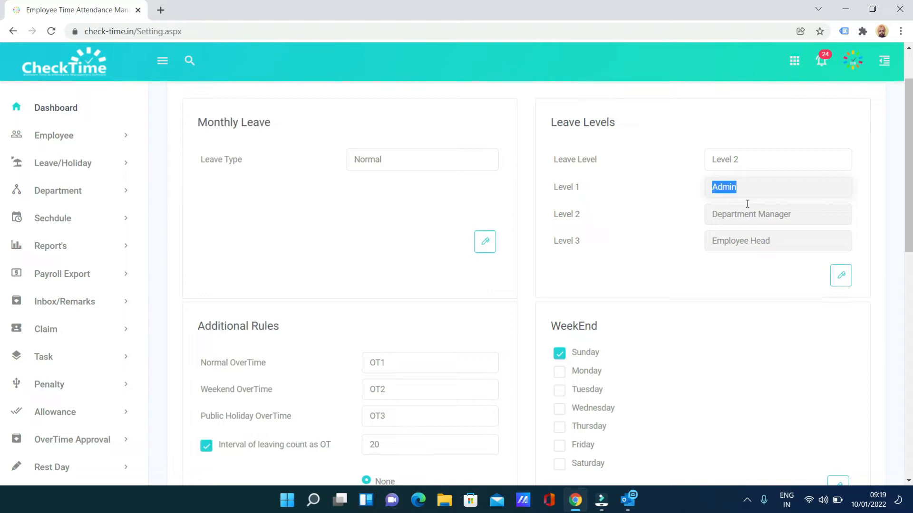
click(743, 163)
click(642, 202)
drag(717, 240, 756, 217)
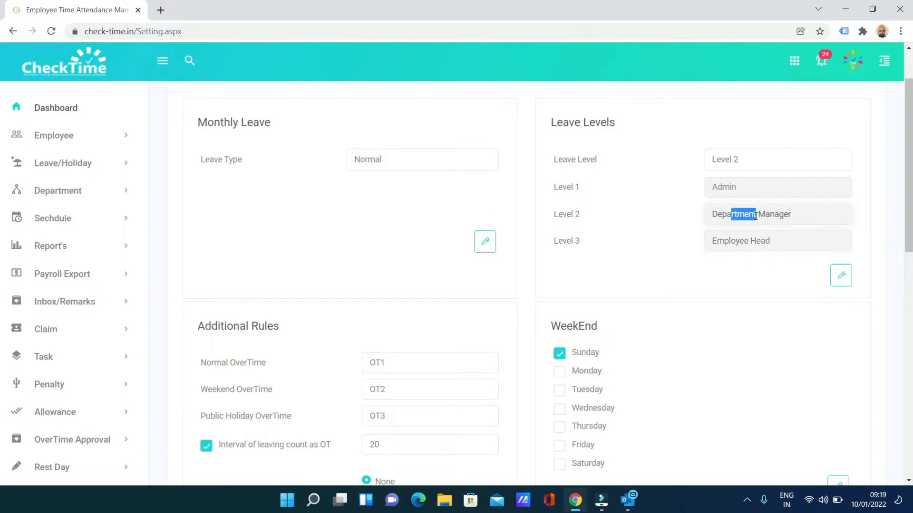
drag(711, 188, 749, 191)
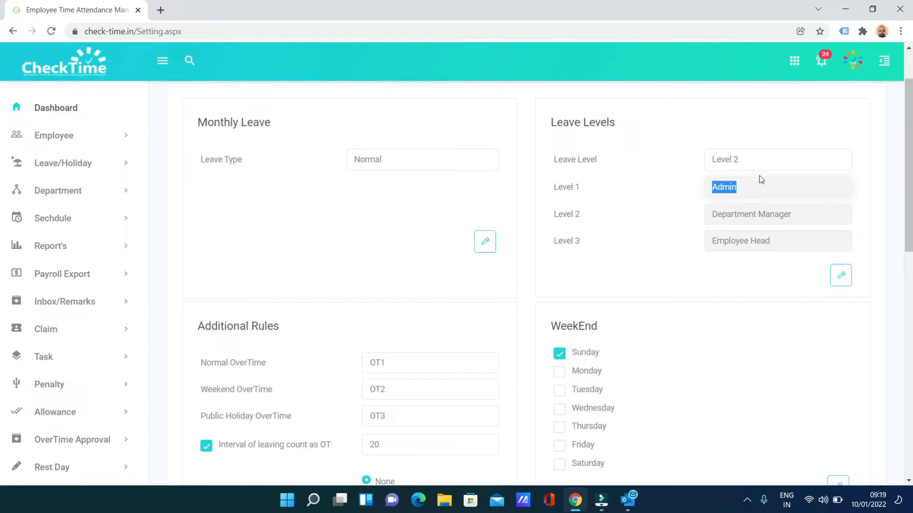
click(54, 135)
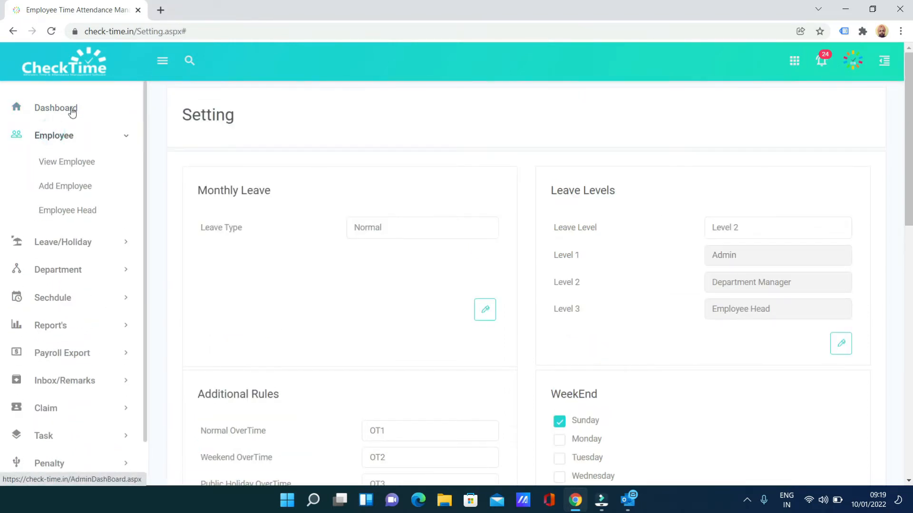
Step: Add the Sales employee as Supervisor over Sales with leave approval permission and submit
click(65, 213)
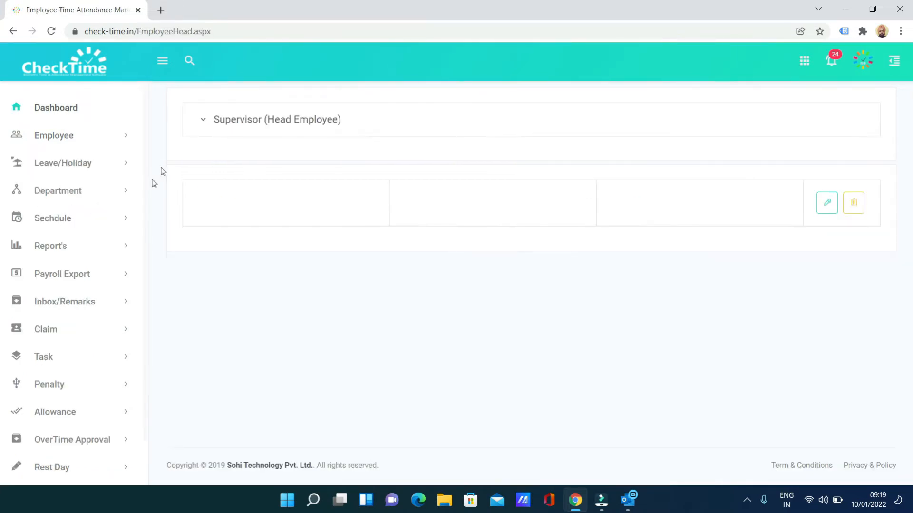
click(240, 125)
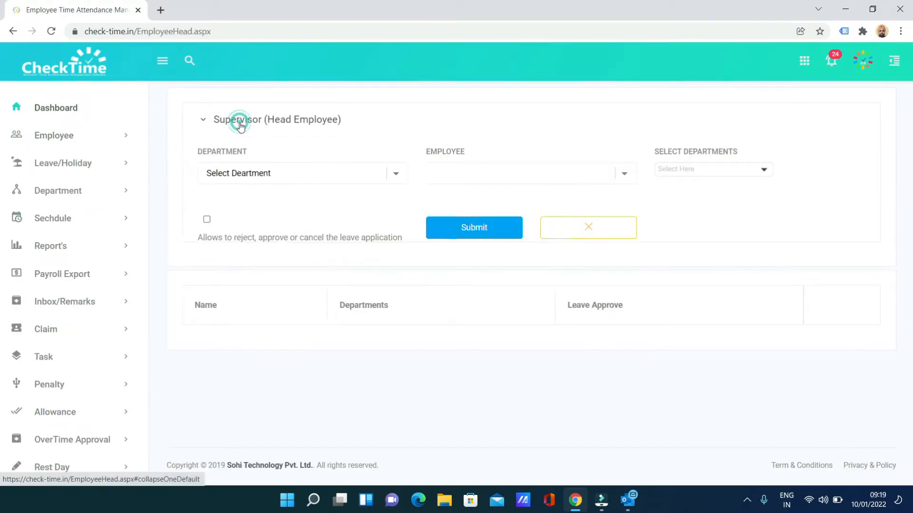
click(246, 173)
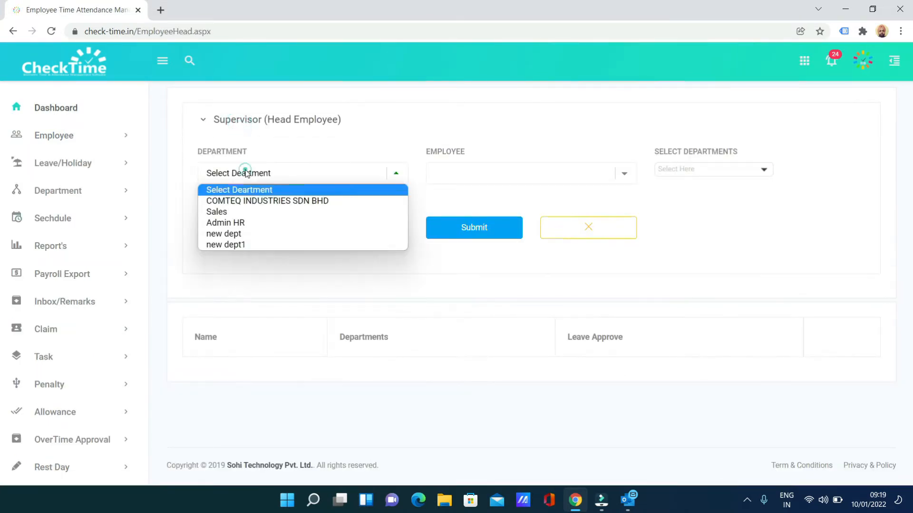
click(228, 212)
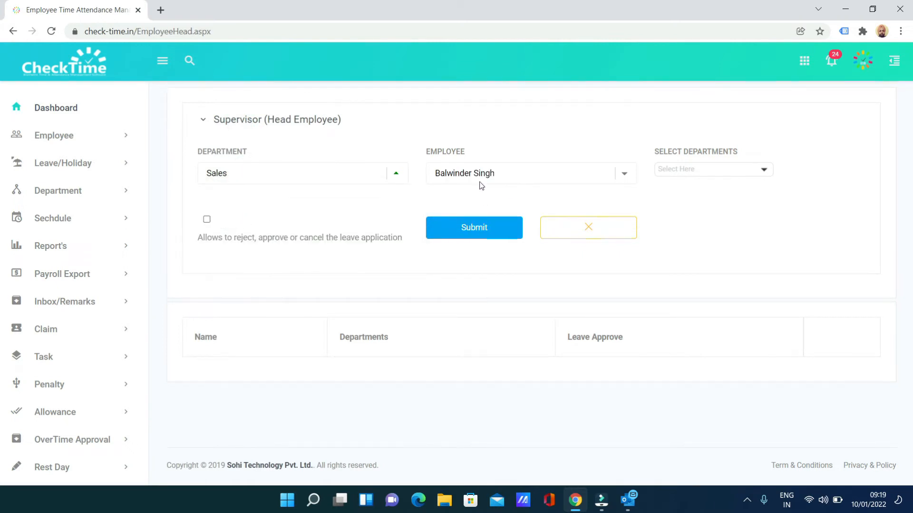
click(688, 169)
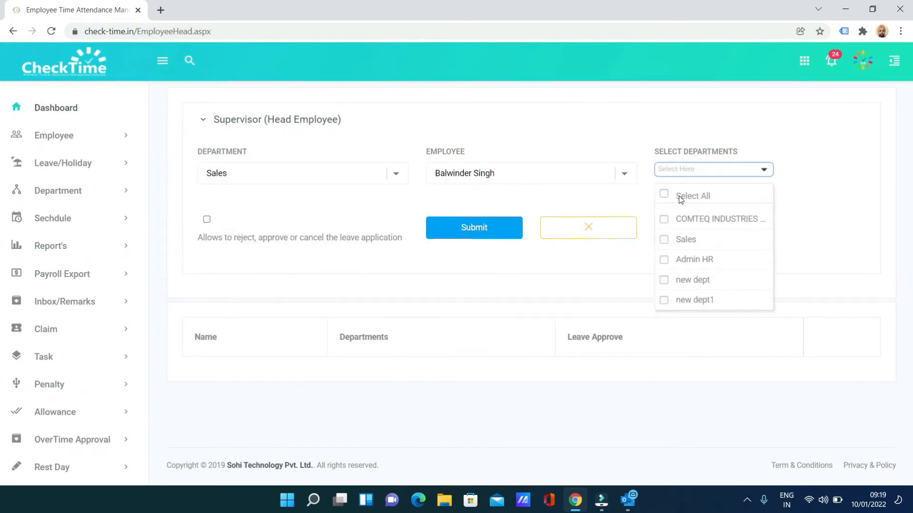
click(663, 239)
click(206, 221)
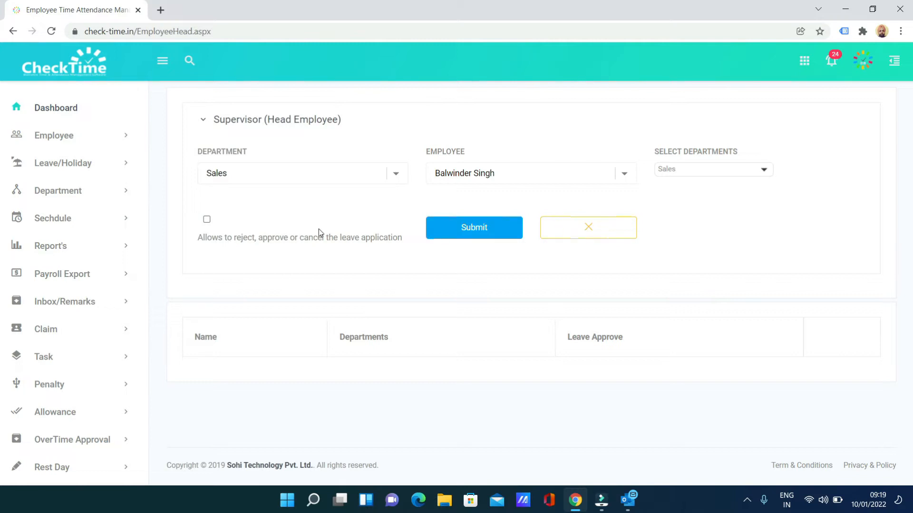
click(207, 223)
click(207, 221)
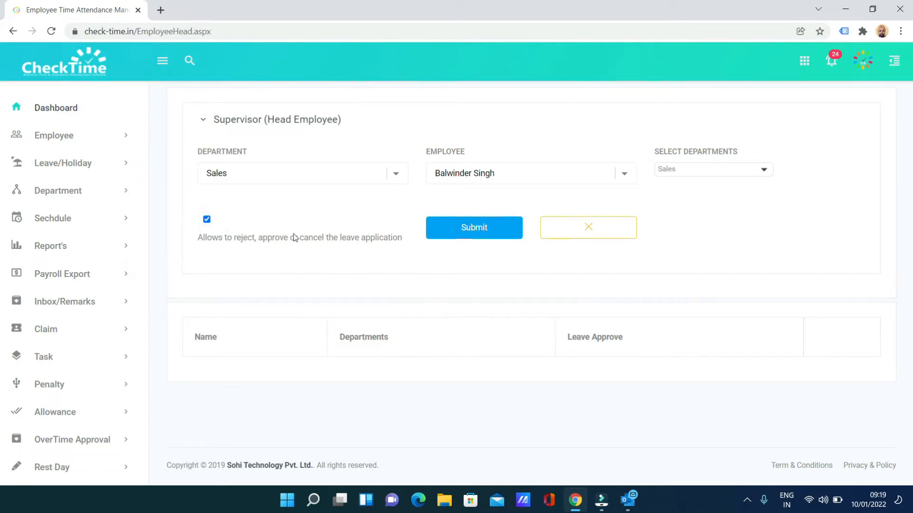
click(477, 229)
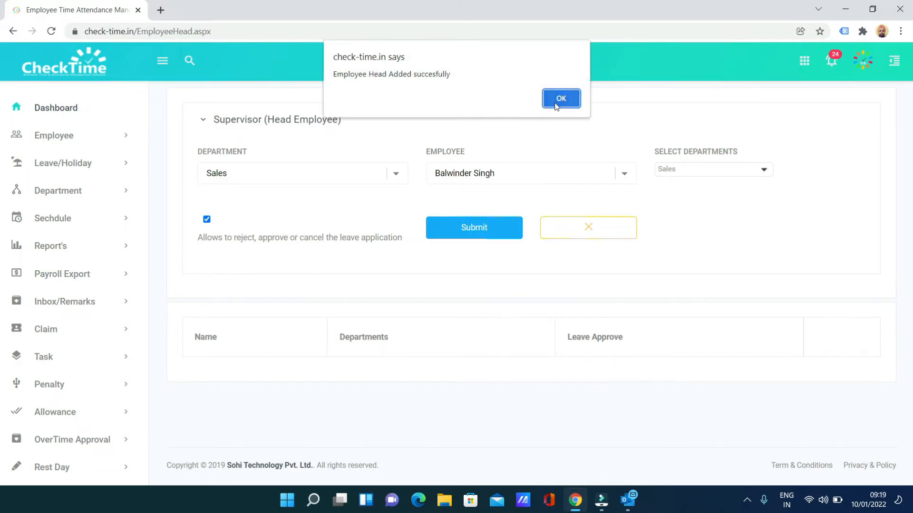
click(556, 105)
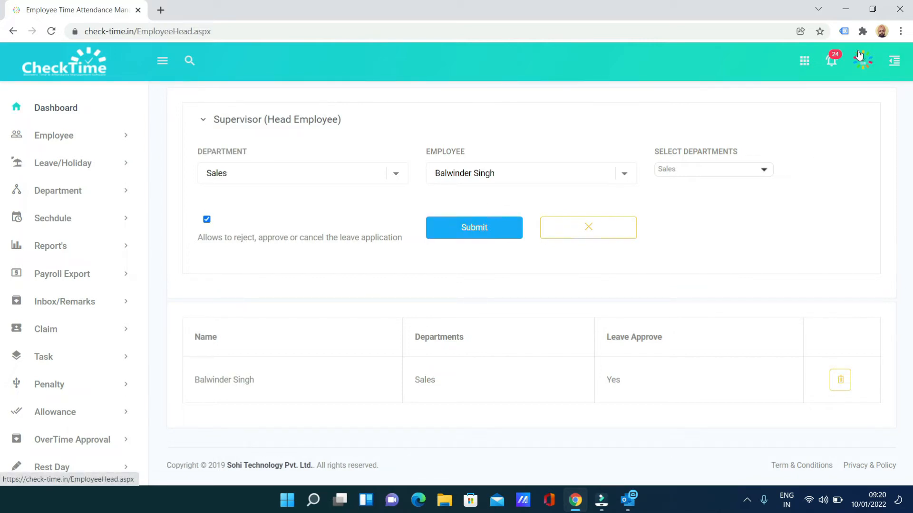
Step: Change the Leave Level setting to Level 3 and save the update
click(859, 59)
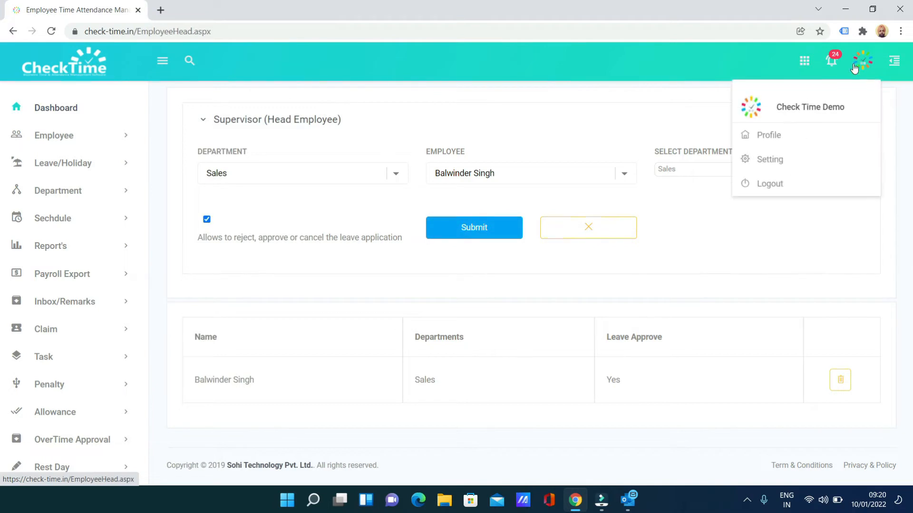
click(765, 157)
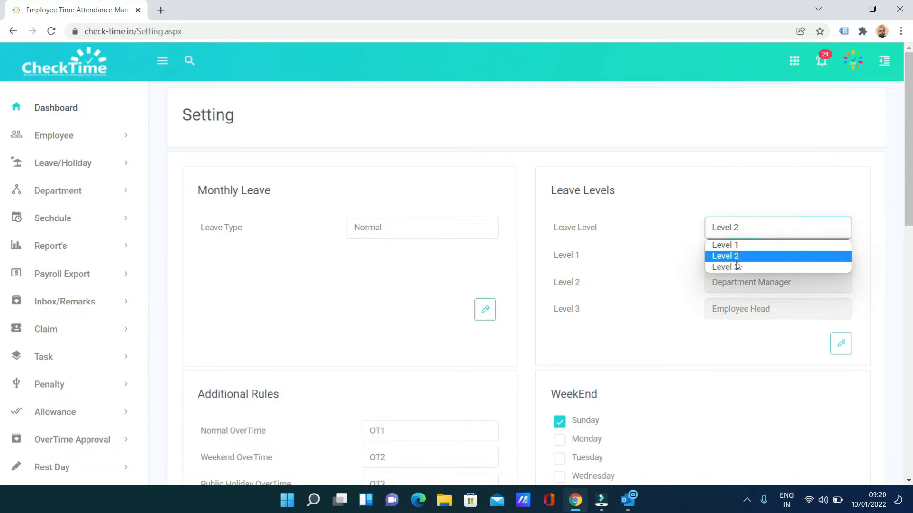
click(735, 267)
click(841, 350)
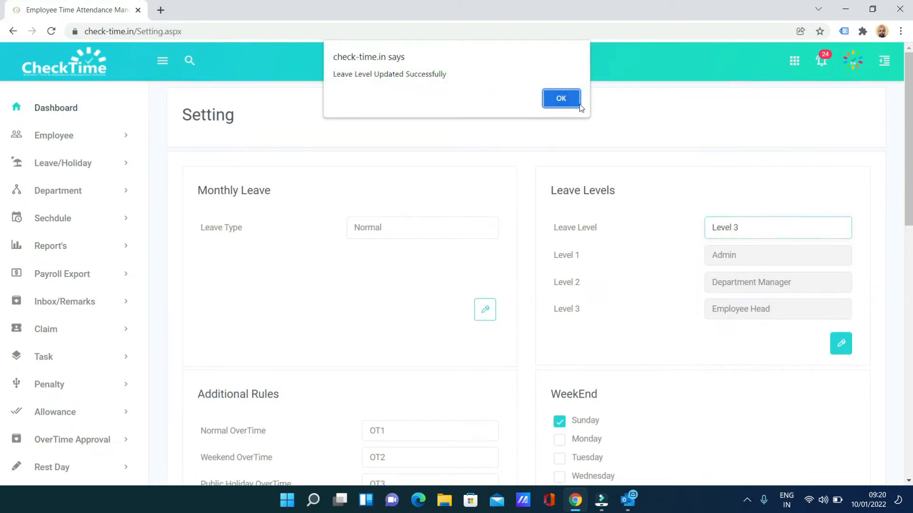
click(561, 98)
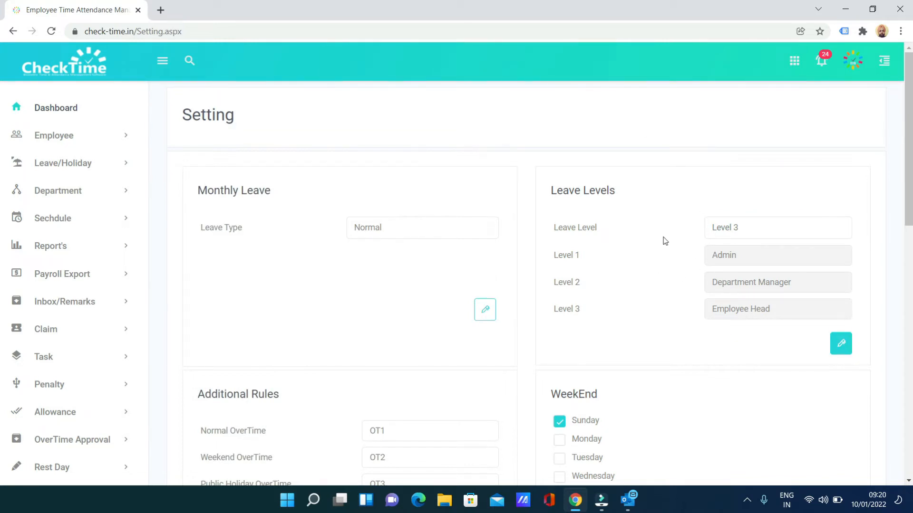
click(845, 64)
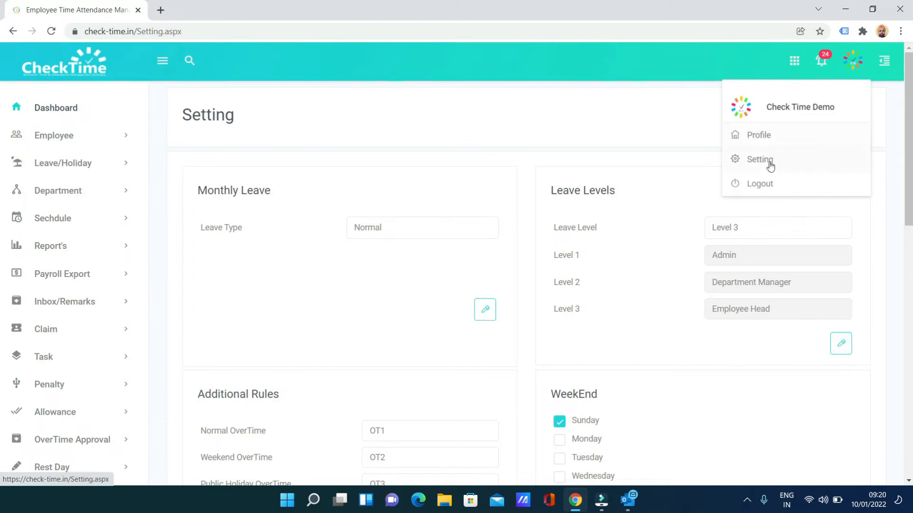
Step: Log out of admin, sign in as the employee, and open the Leave Approve inbox
click(762, 185)
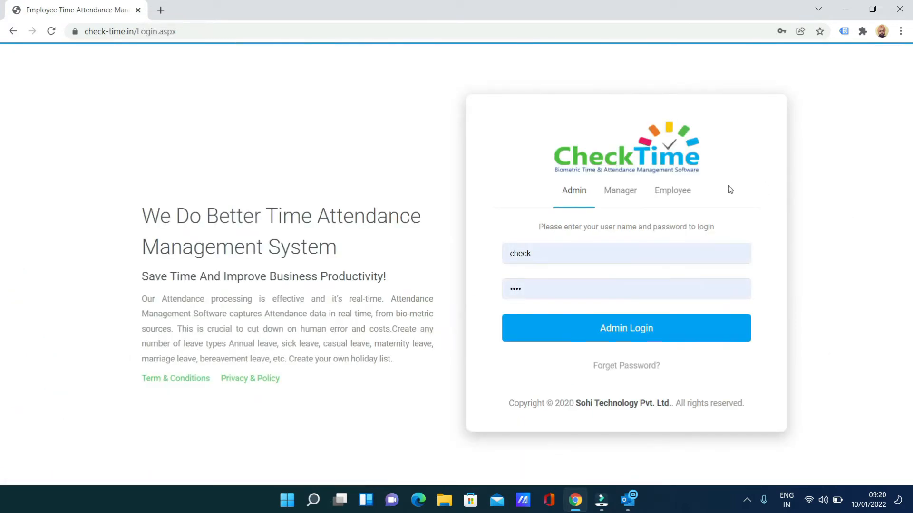
click(675, 190)
click(556, 255)
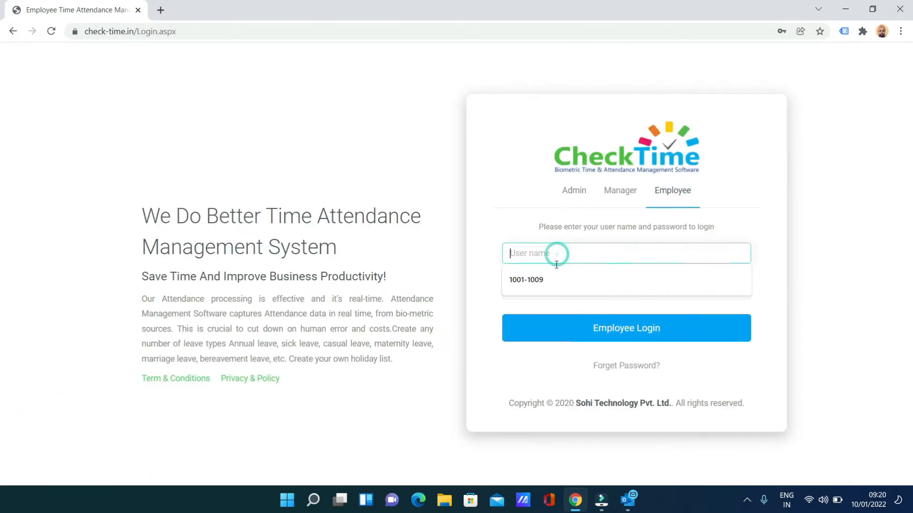
click(547, 297)
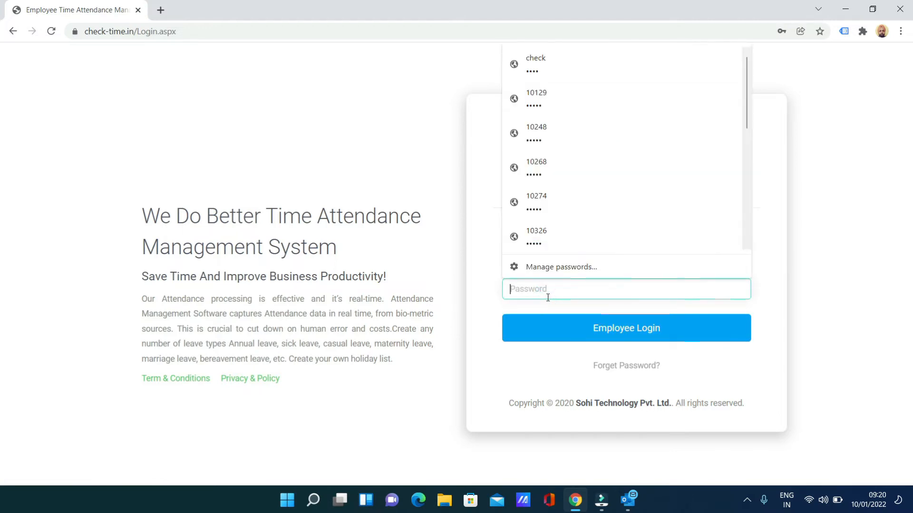
text(1)
click(591, 331)
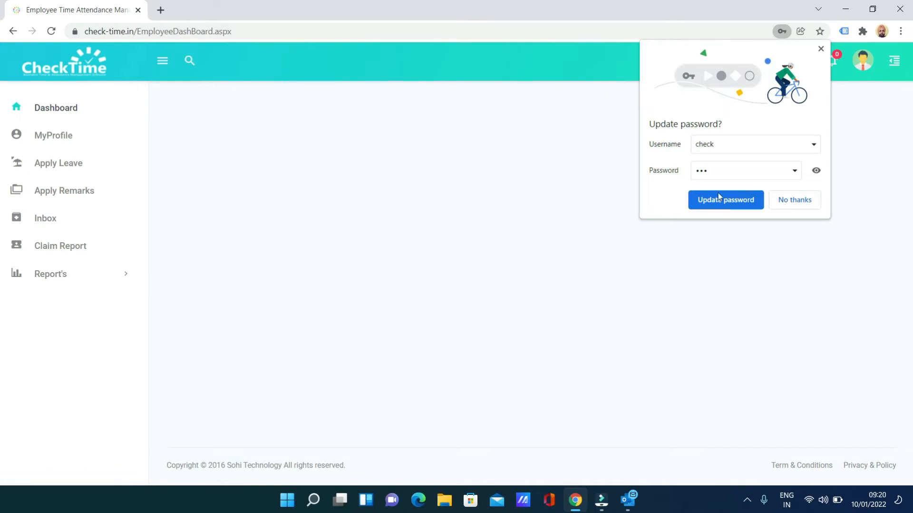
click(791, 199)
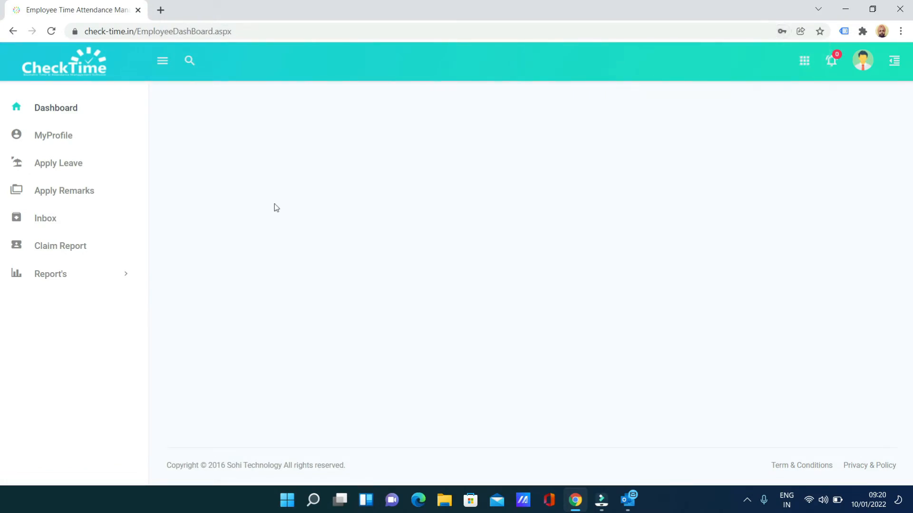
click(45, 220)
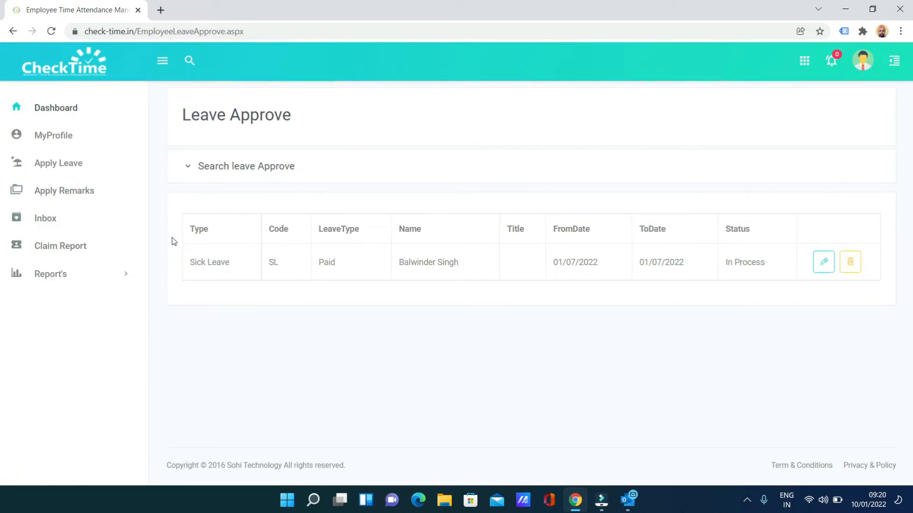
Step: Open the Sick Leave request and review its approvers, with the second still pending
drag(190, 263, 693, 285)
click(616, 286)
click(823, 260)
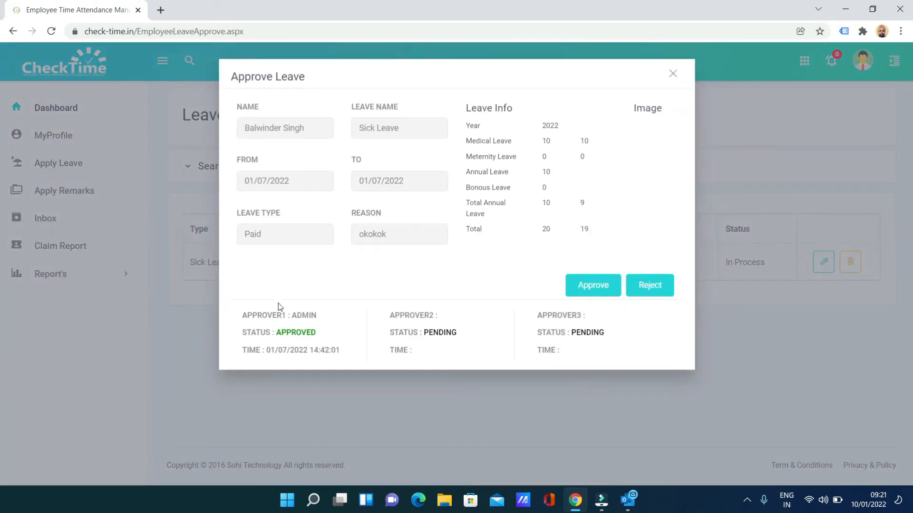
triple_click(292, 314)
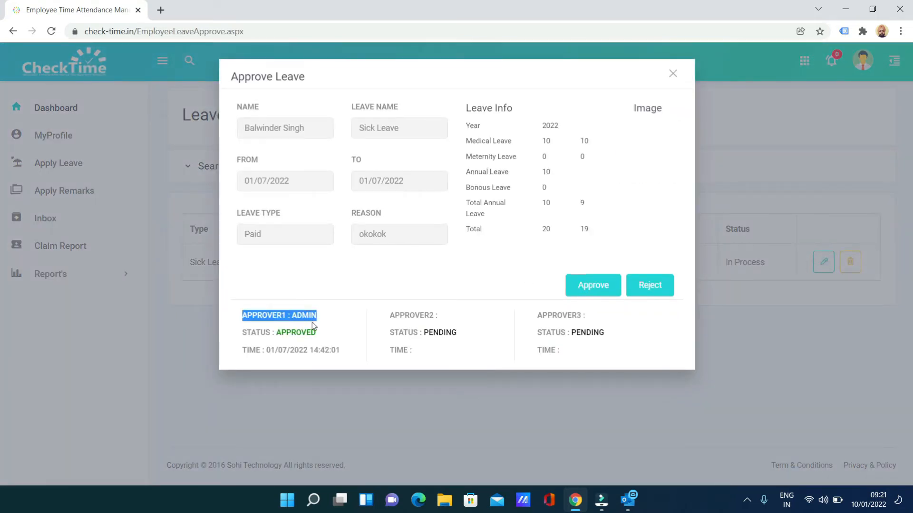
click(412, 355)
drag(396, 335, 454, 335)
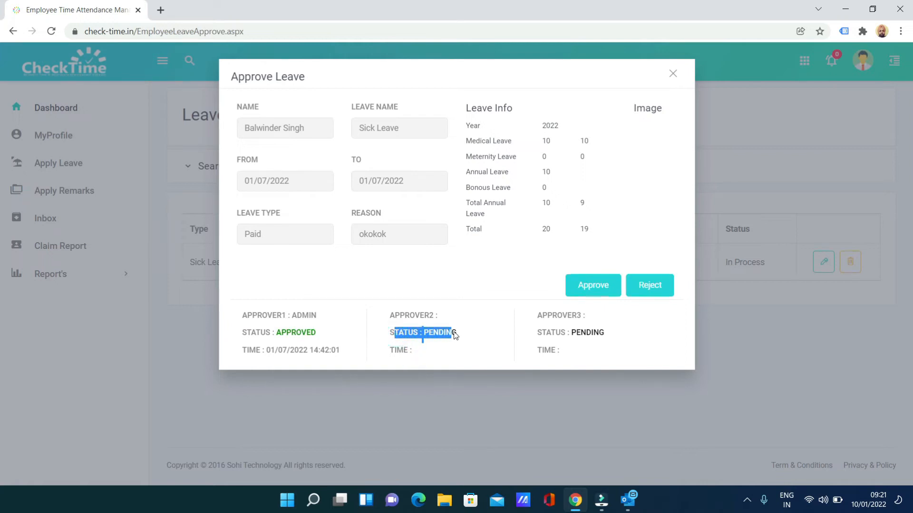
click(604, 351)
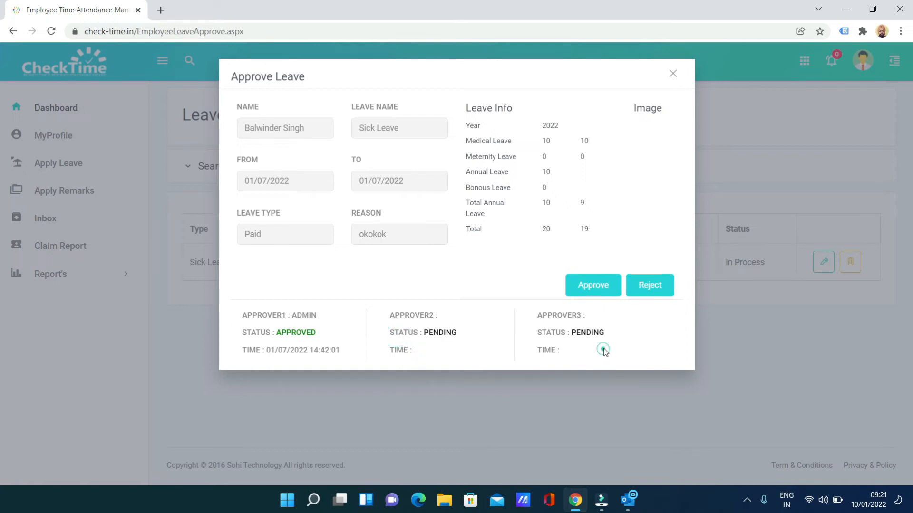
Step: Approve the Sick Leave request and check its Leave Status details
click(584, 288)
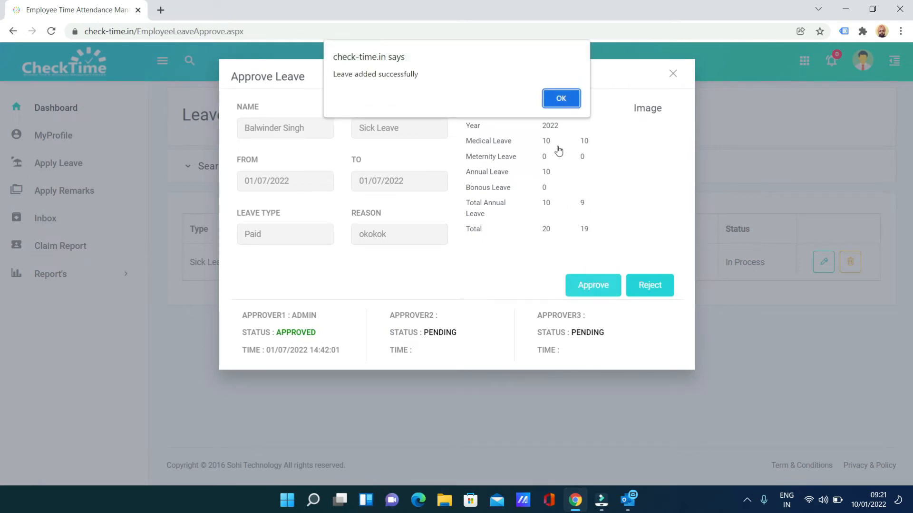
click(561, 98)
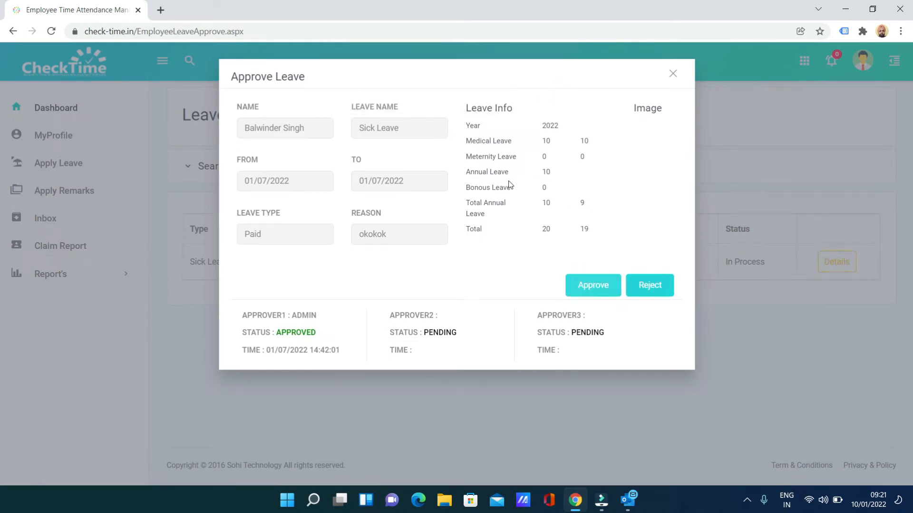
click(672, 73)
click(819, 257)
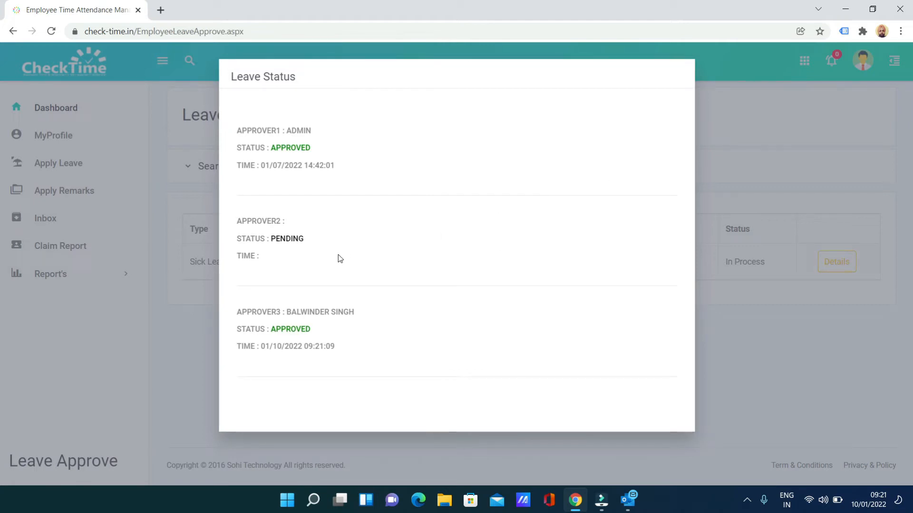
click(725, 170)
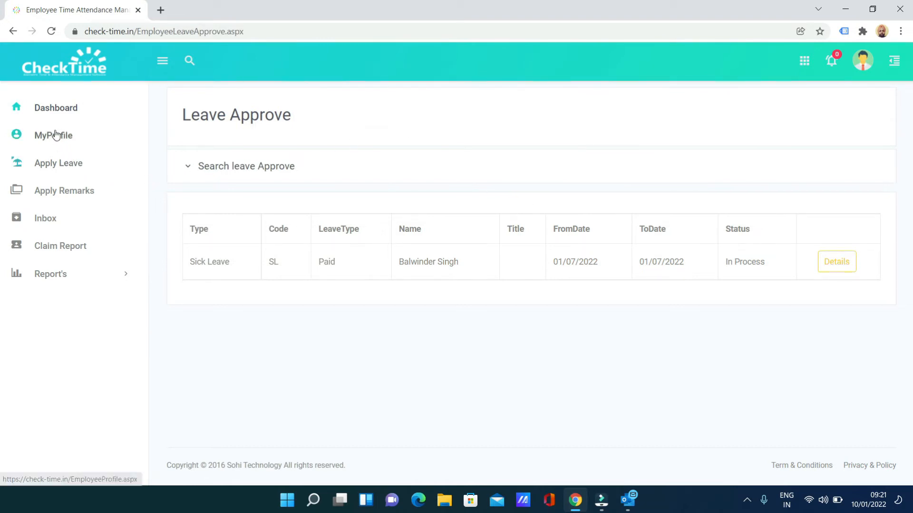
Step: Fill in a PERSONAL LEAVE application from 11/01/2022 to 11/01/2022
click(55, 164)
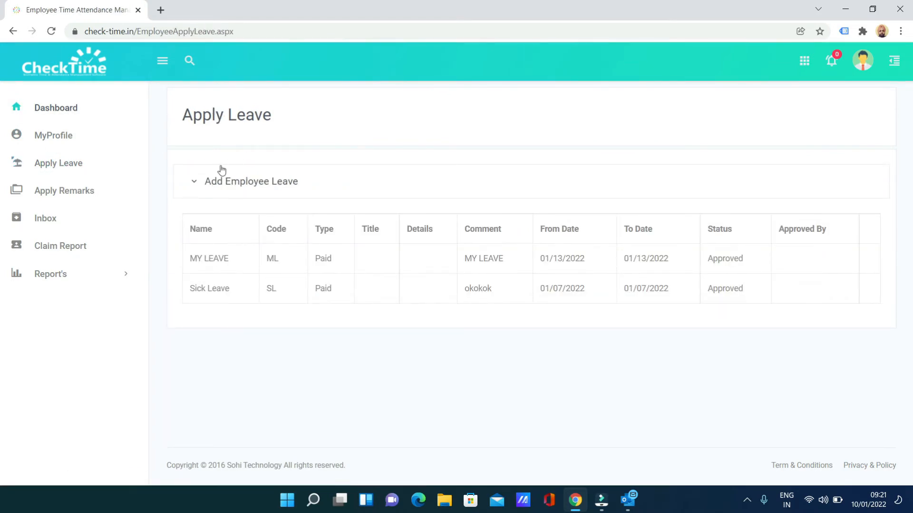
click(211, 180)
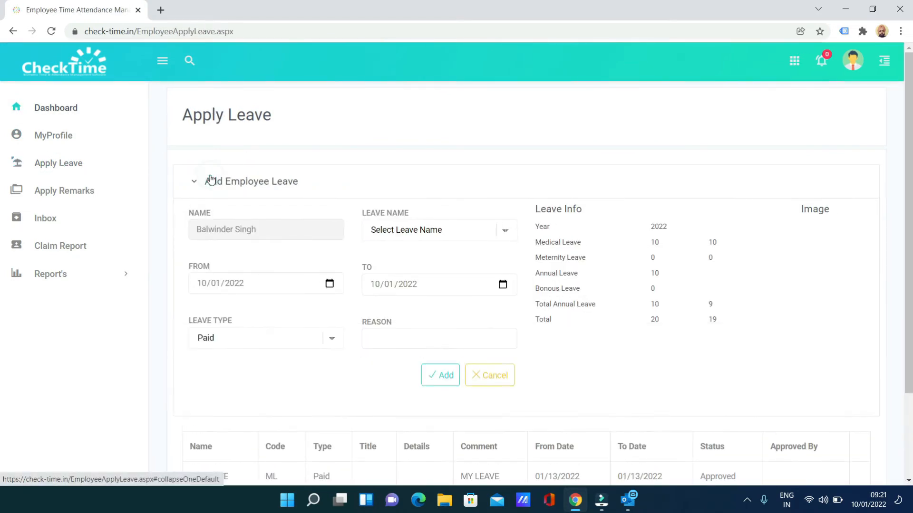
click(389, 231)
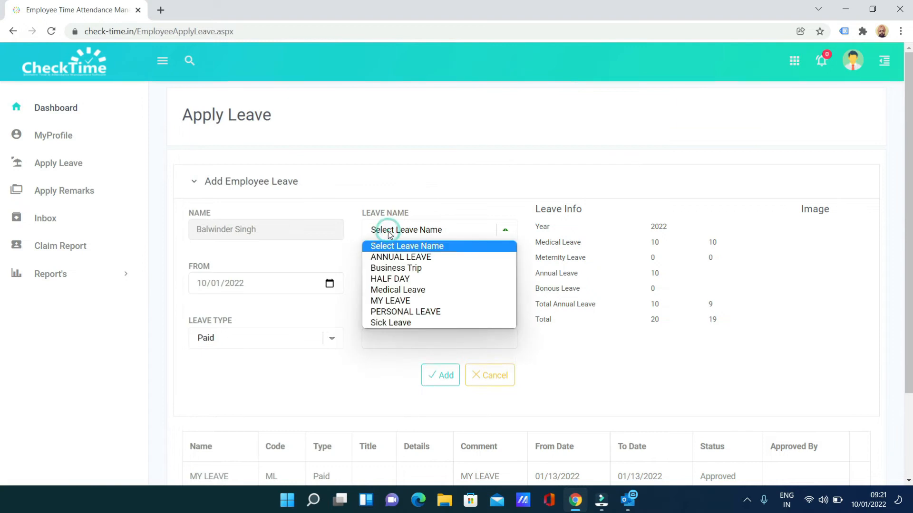
click(407, 312)
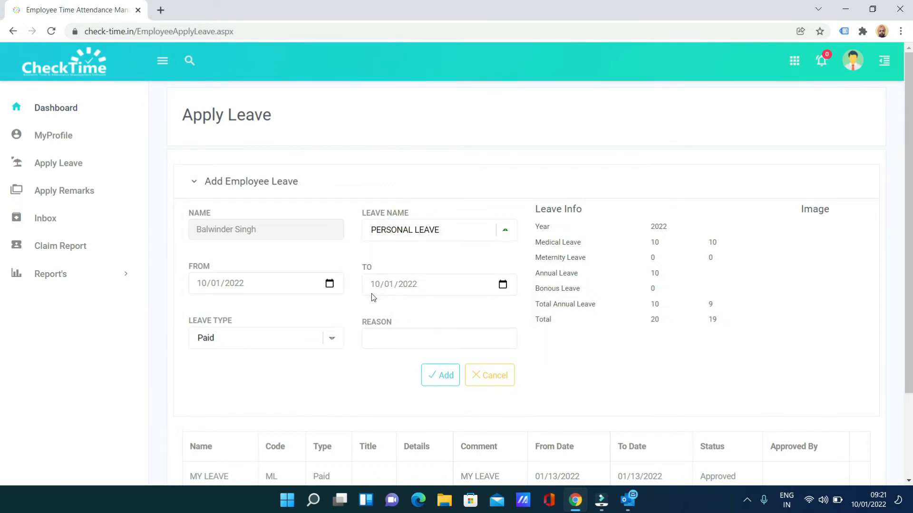
click(329, 284)
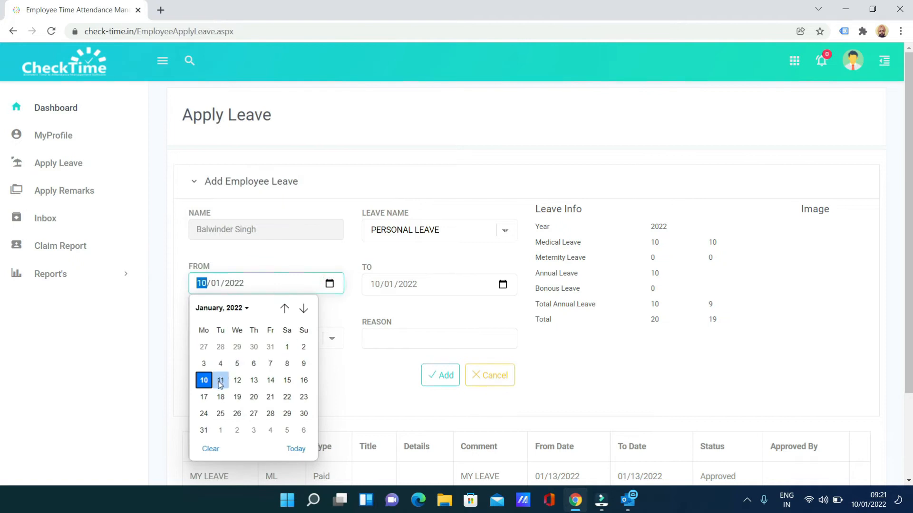
click(220, 382)
click(502, 284)
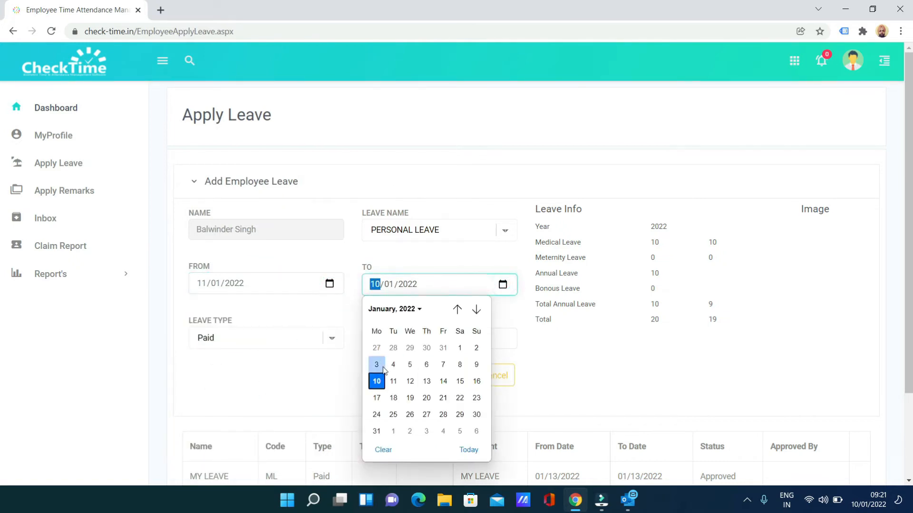
click(394, 381)
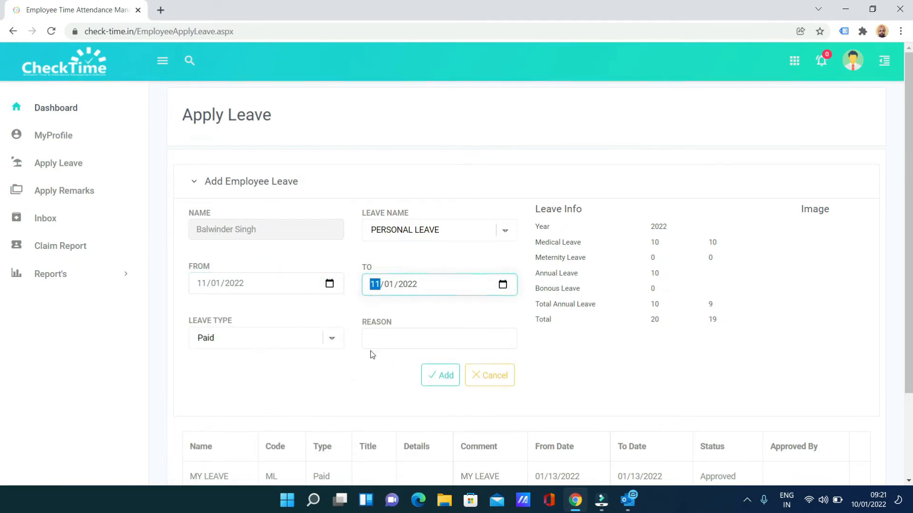
Step: Enter the reason PERSONAL and submit the leave request
click(390, 342)
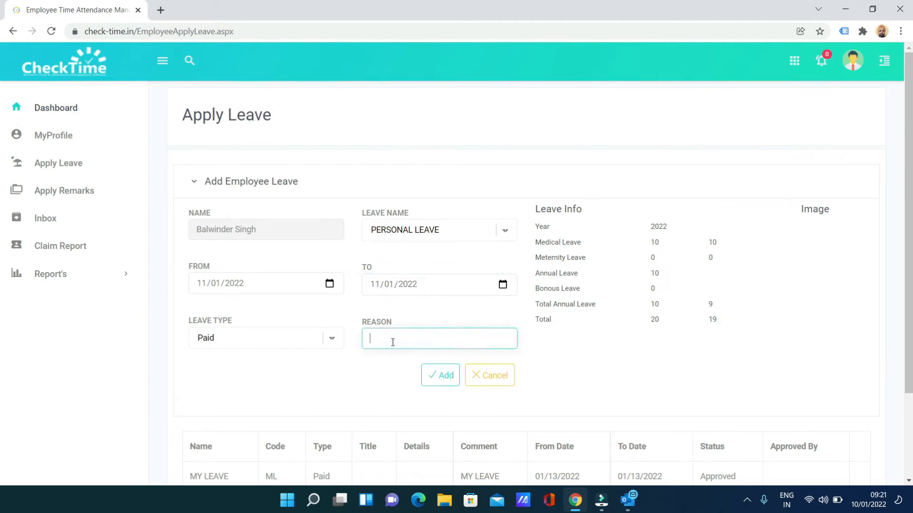
text(PERSONAL)
click(441, 374)
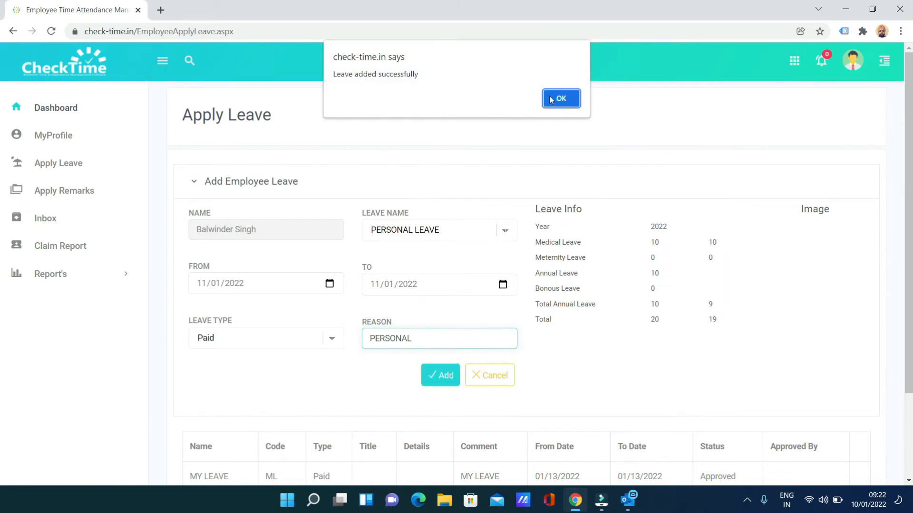
click(554, 99)
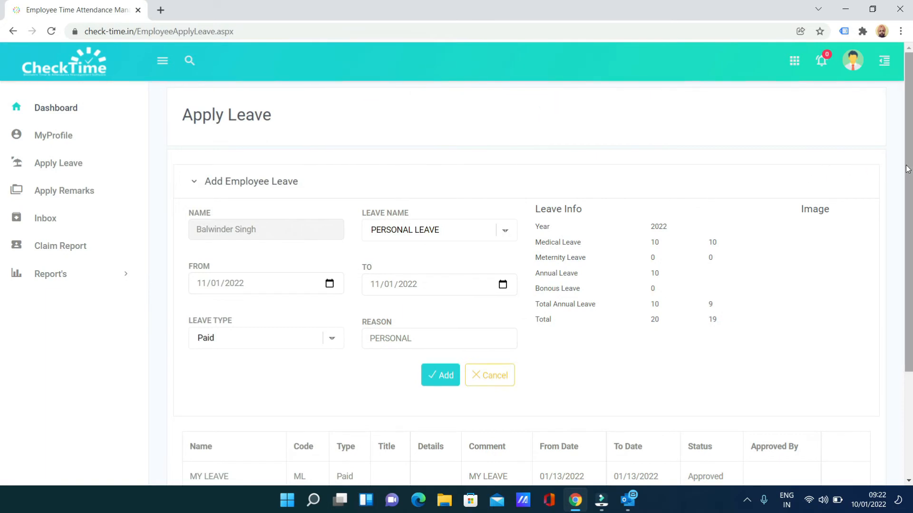
Step: Scroll the leave table to confirm the personal leave shows Pending
scroll(891, 214, down, 3)
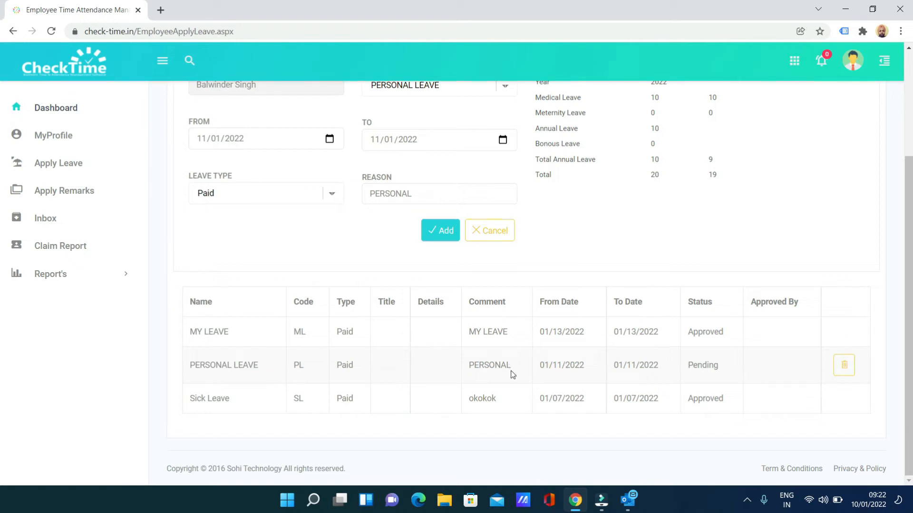
scroll(594, 262, up, 3)
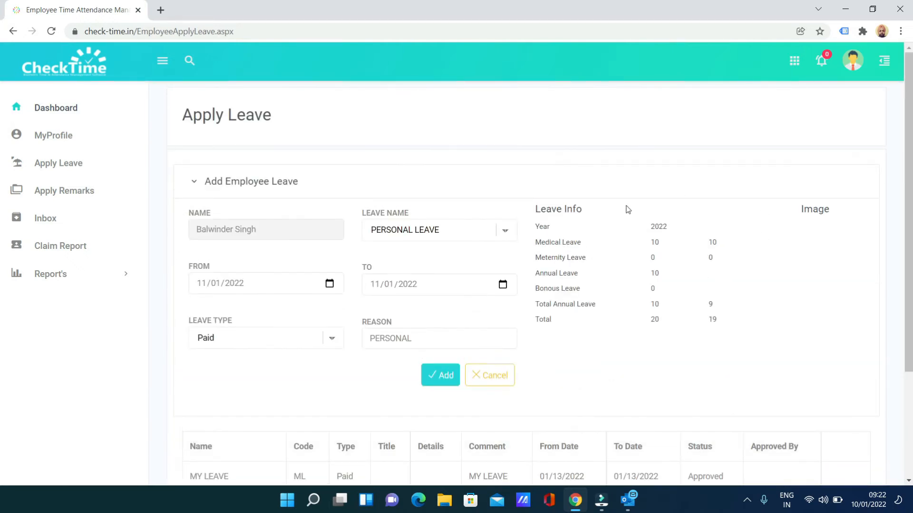
scroll(627, 209, down, 3)
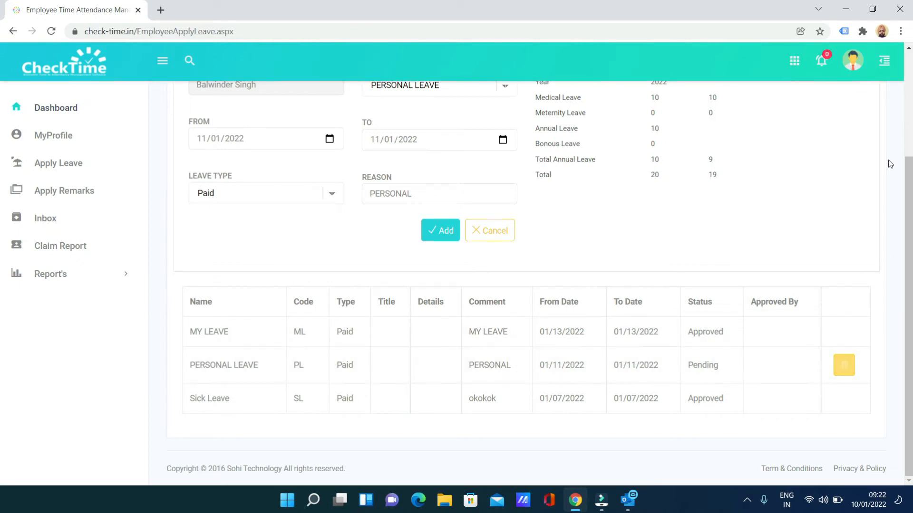
Step: Sign out of the employee account and bring up the Manager sign-in form
click(853, 60)
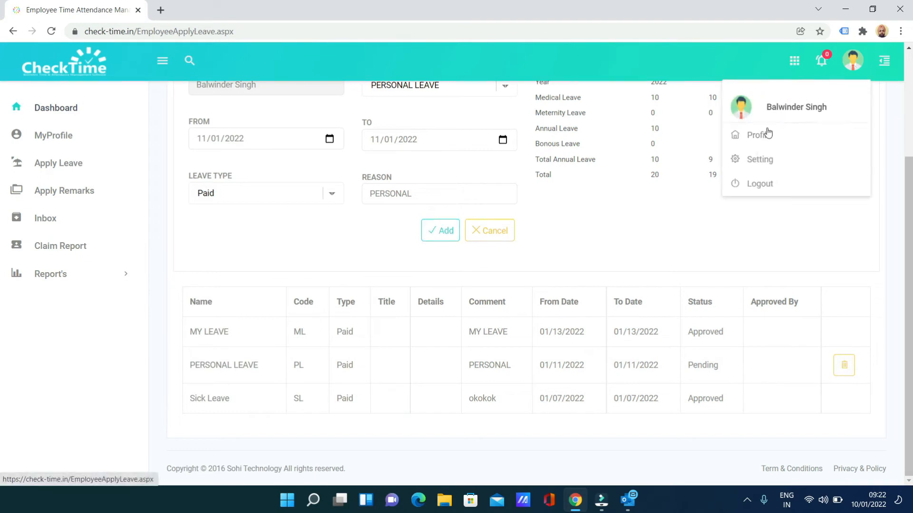
click(768, 182)
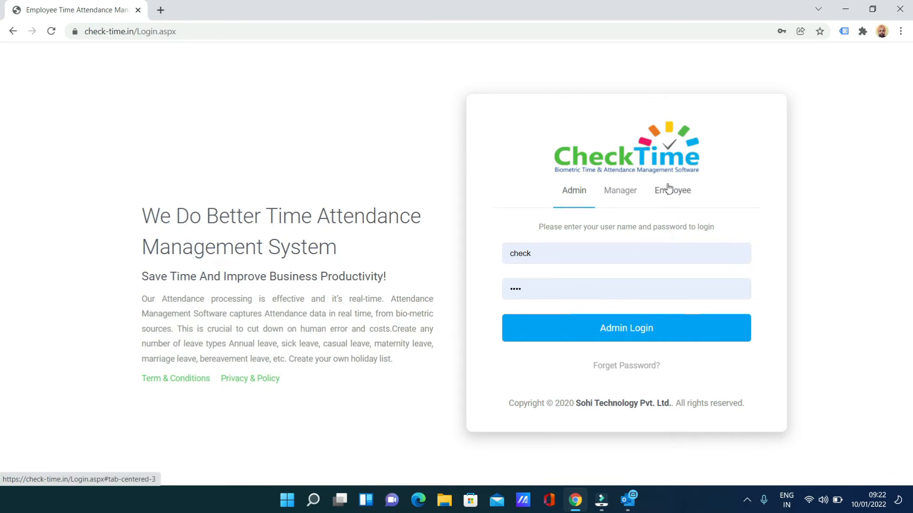
click(626, 189)
click(559, 247)
Step: Log in with the manager's user name and password, decline saving the password, and open Leave Approve
text(so)
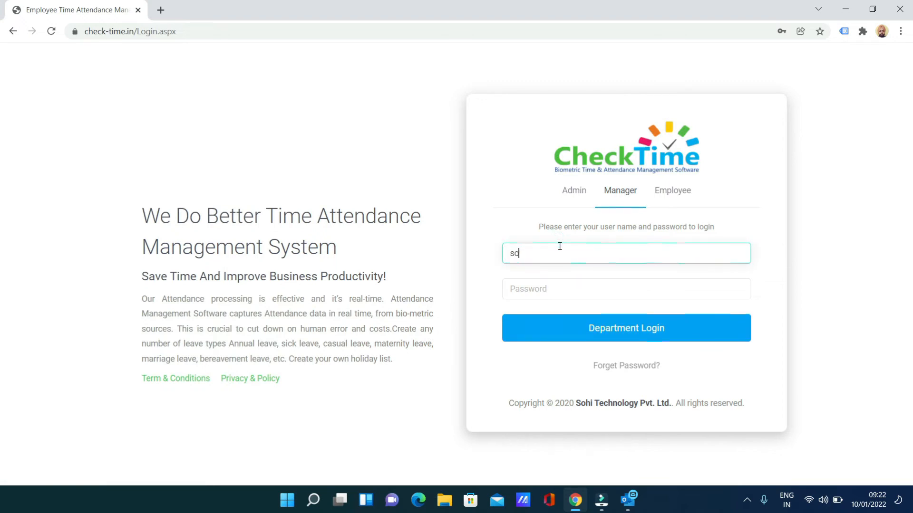
text(hitechnology)
key(Tab)
text(s)
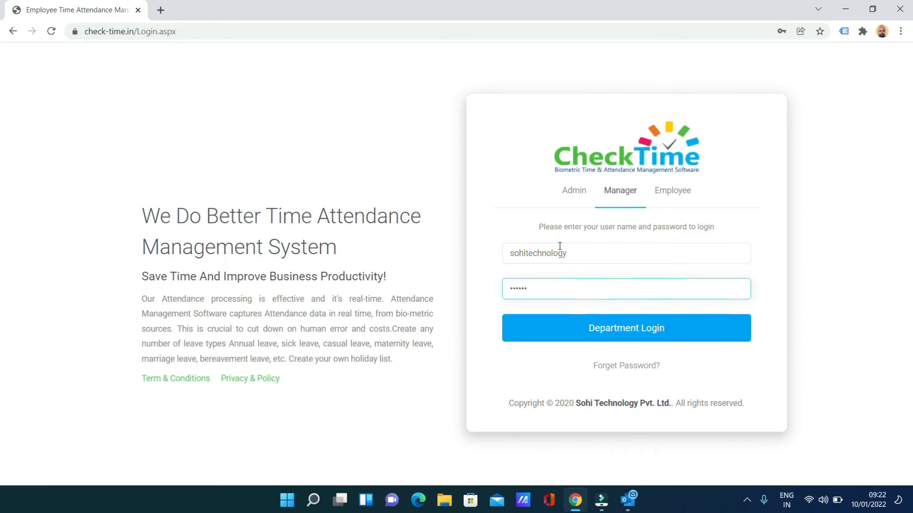
click(598, 328)
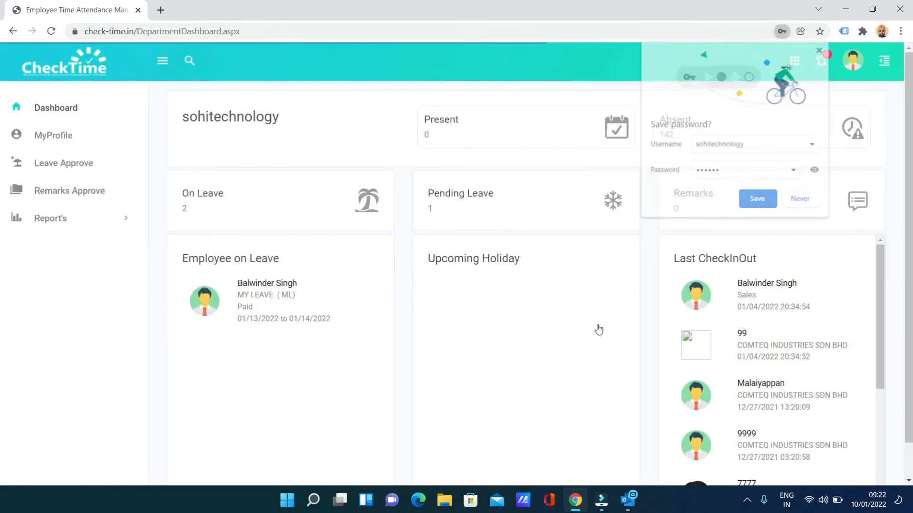
click(801, 200)
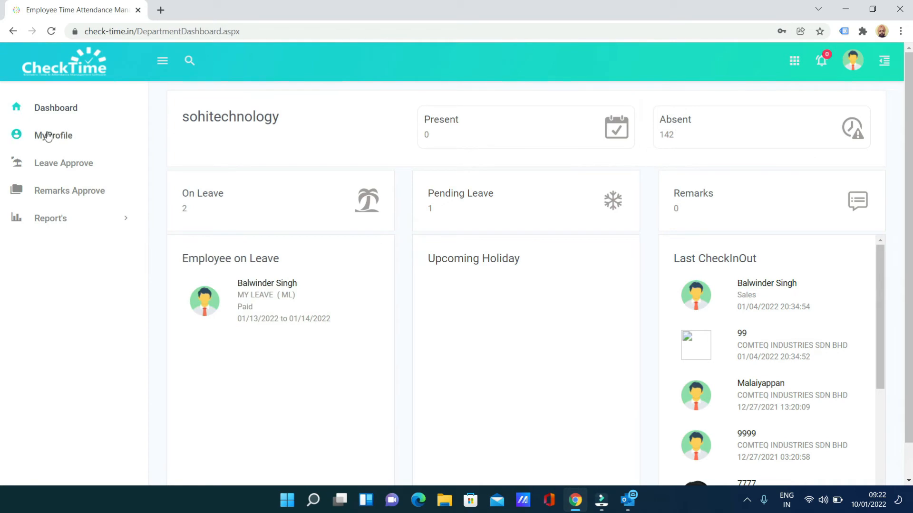
click(51, 164)
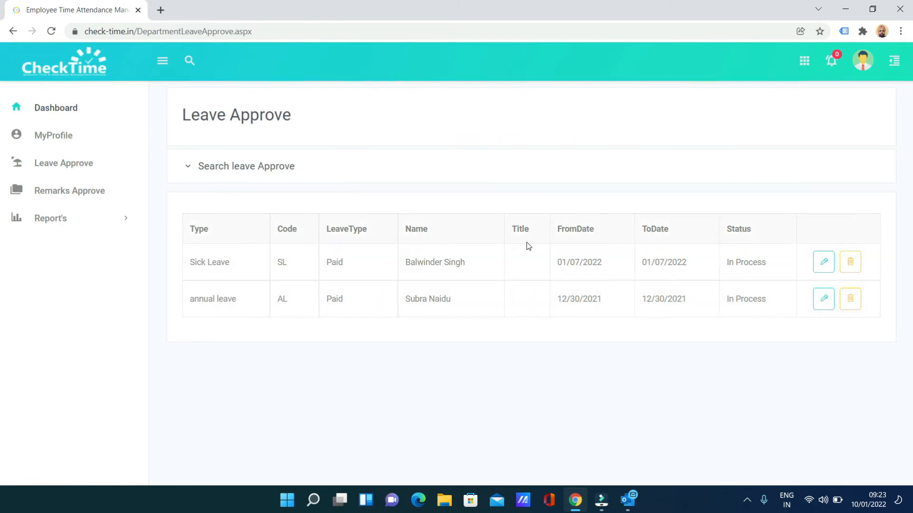
Step: Approve the 01/07/2022 Sick Leave request and confirm its Approved status in Details
click(816, 262)
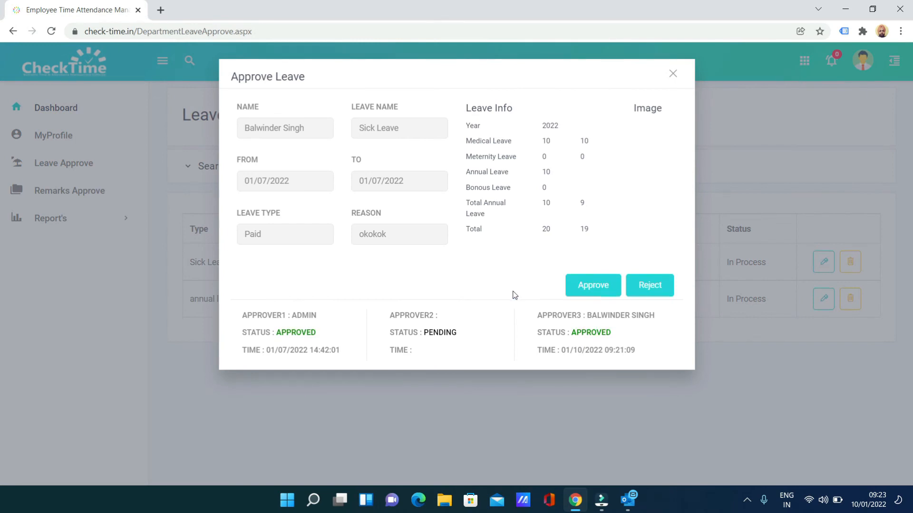
drag(292, 315, 317, 319)
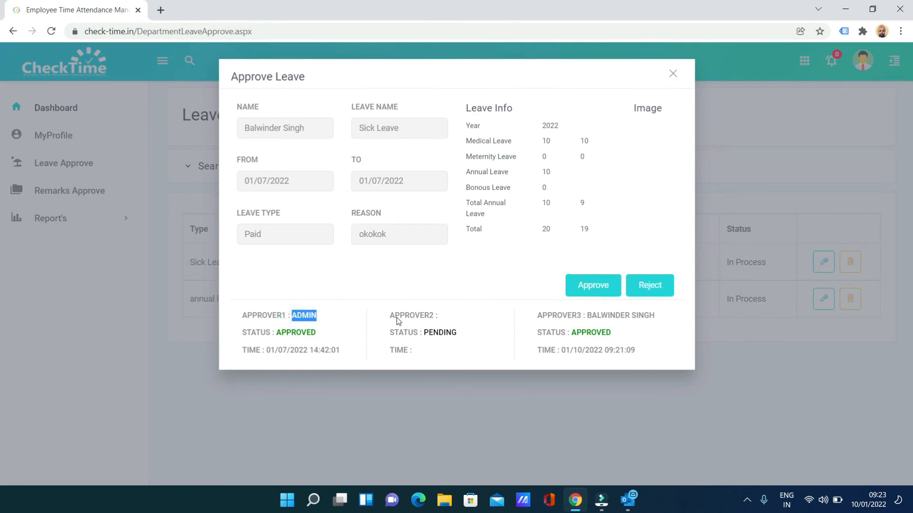
drag(415, 315, 434, 317)
drag(585, 316, 654, 319)
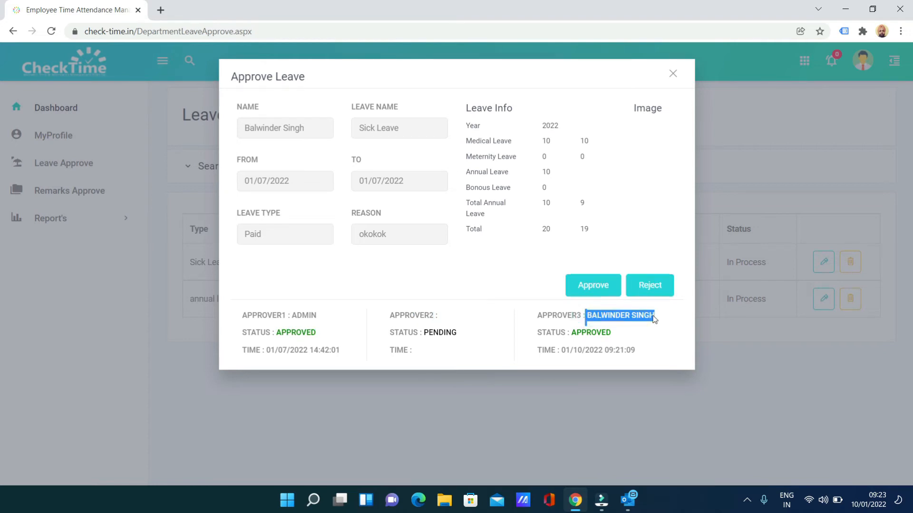
click(461, 330)
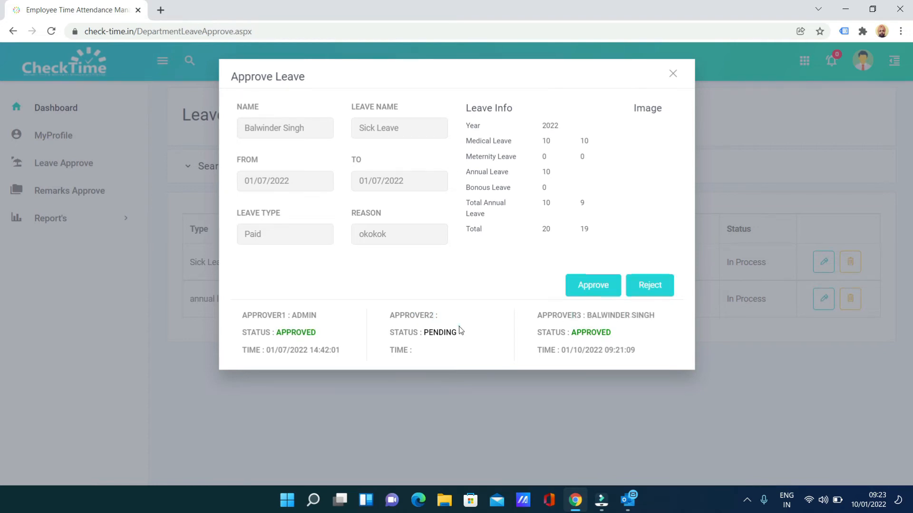
click(584, 288)
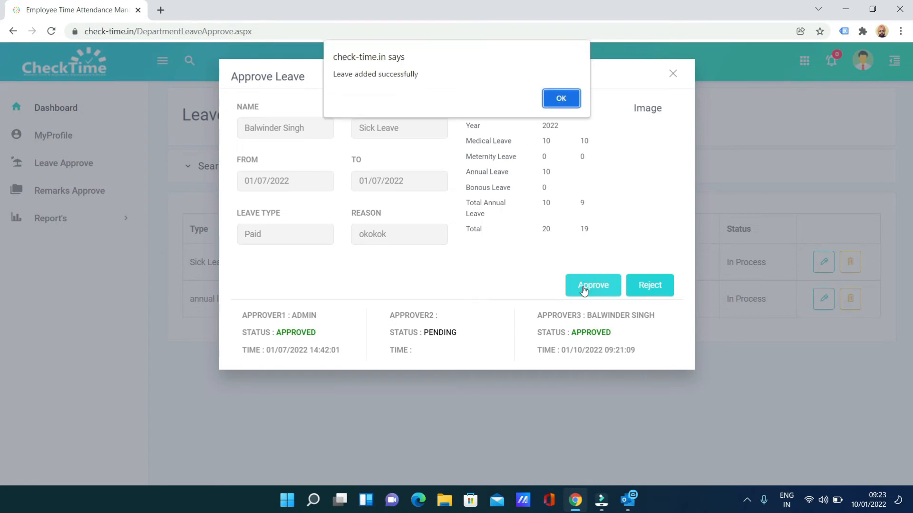
click(561, 99)
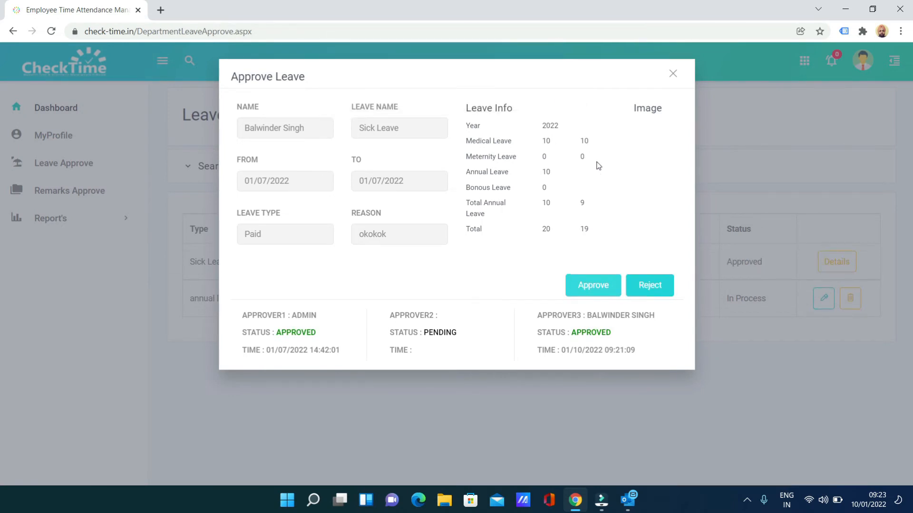
click(673, 74)
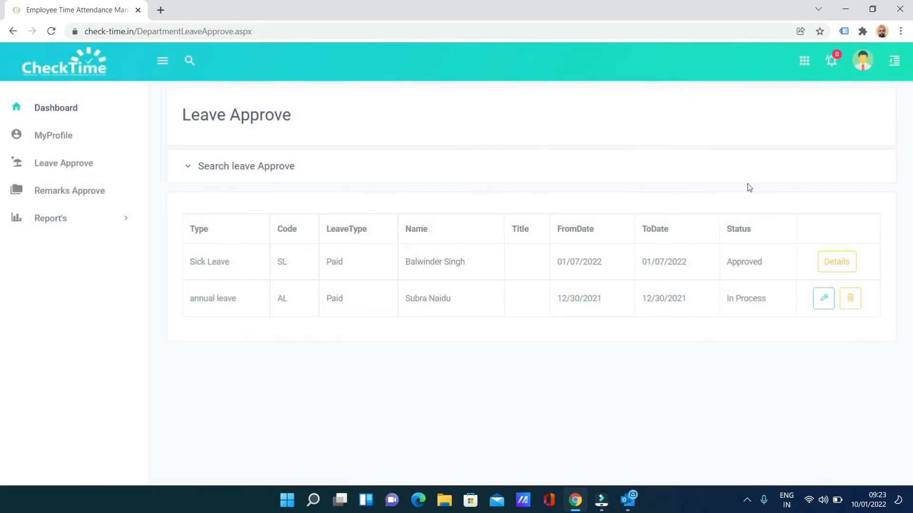
drag(733, 265, 766, 262)
click(837, 260)
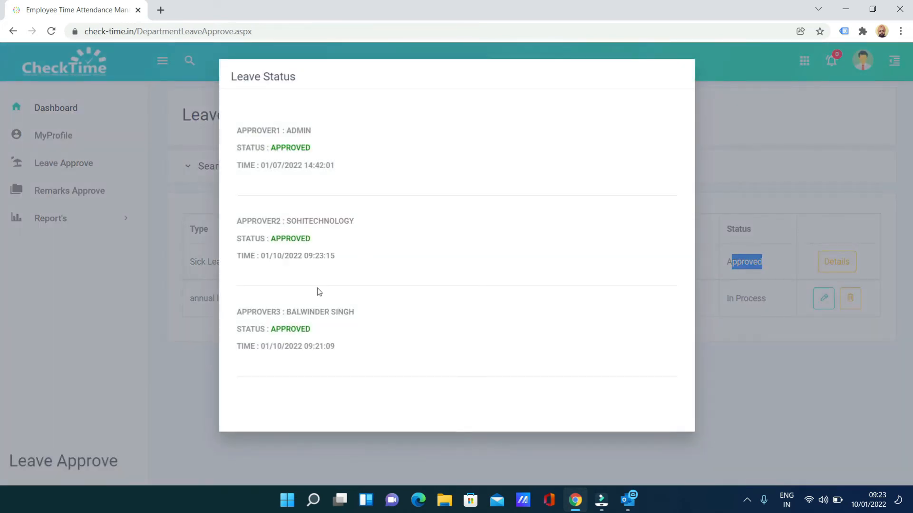
click(748, 398)
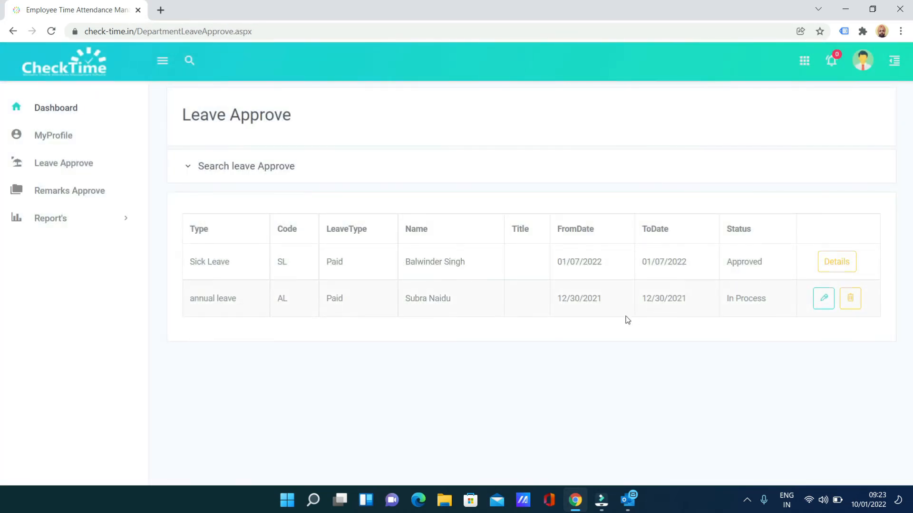
Step: Review the Paid annual leave request of 12/30/2021 without acting, then log out of the manager account
click(861, 67)
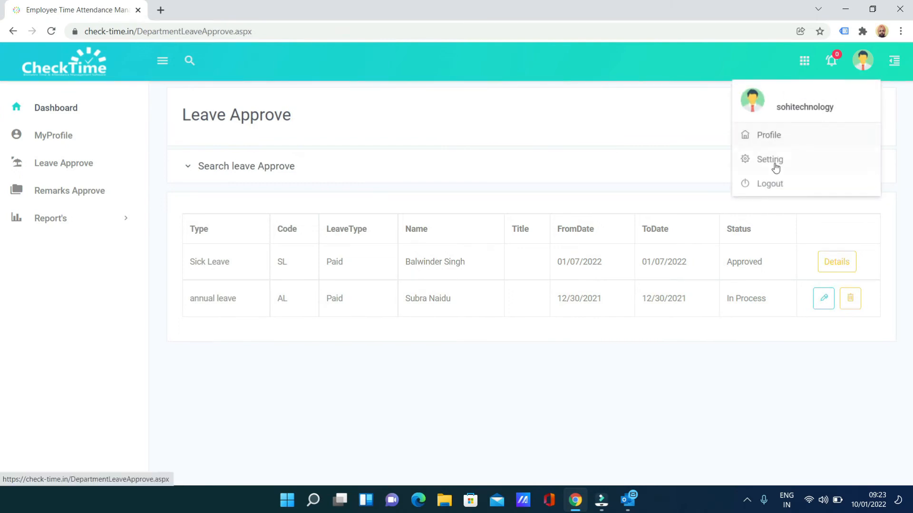
click(632, 392)
drag(189, 298, 236, 298)
click(333, 300)
double_click(334, 299)
drag(557, 299, 588, 300)
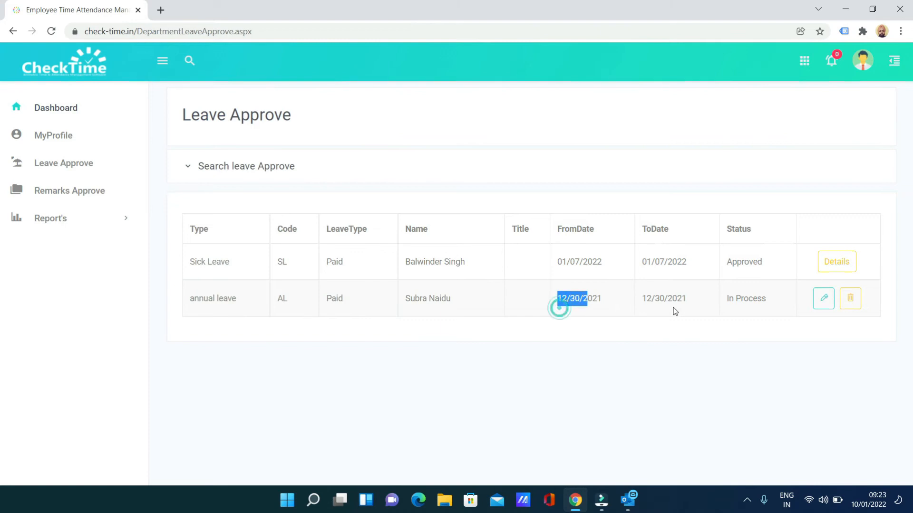
click(817, 302)
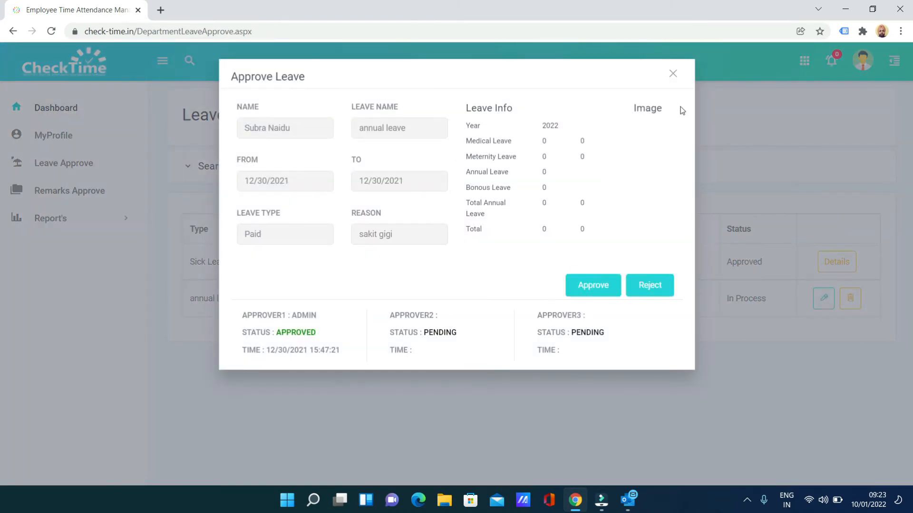
click(672, 74)
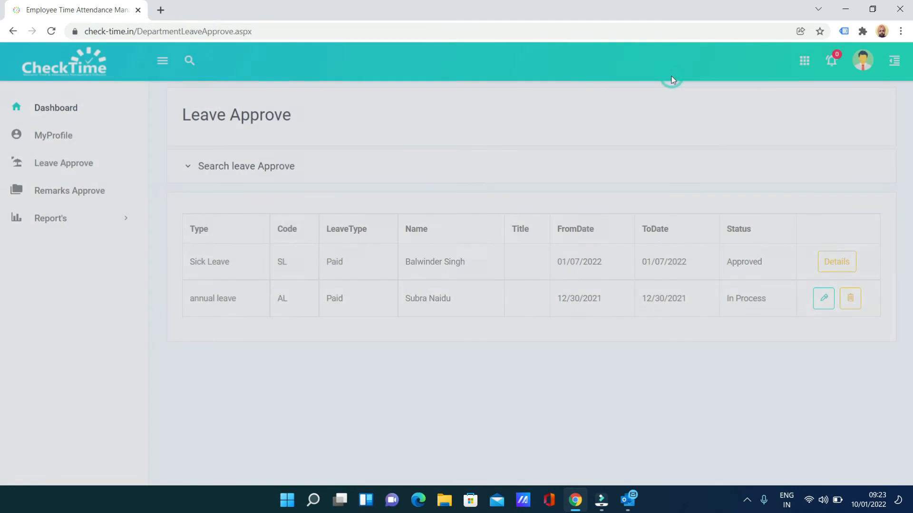
click(863, 57)
click(763, 186)
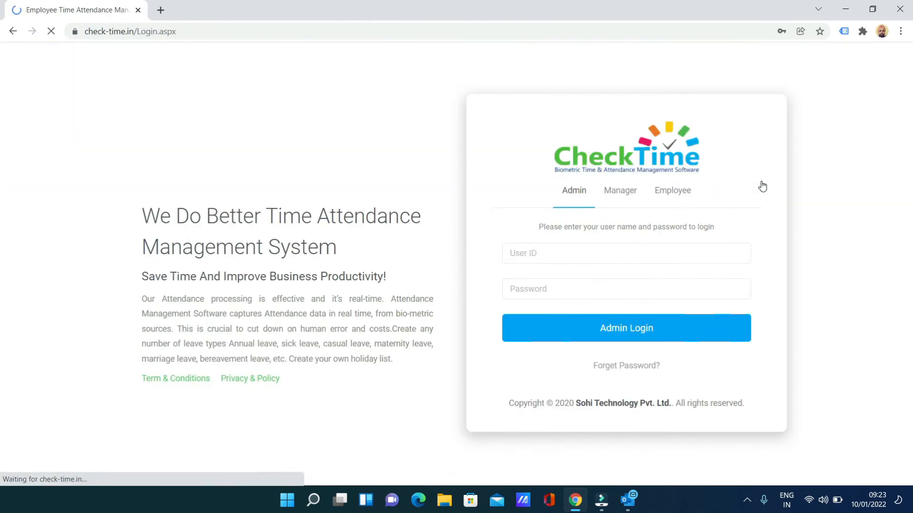
Step: Log in on the Admin tab using the saved admin user ID
click(575, 249)
drag(574, 249, 468, 255)
text(c)
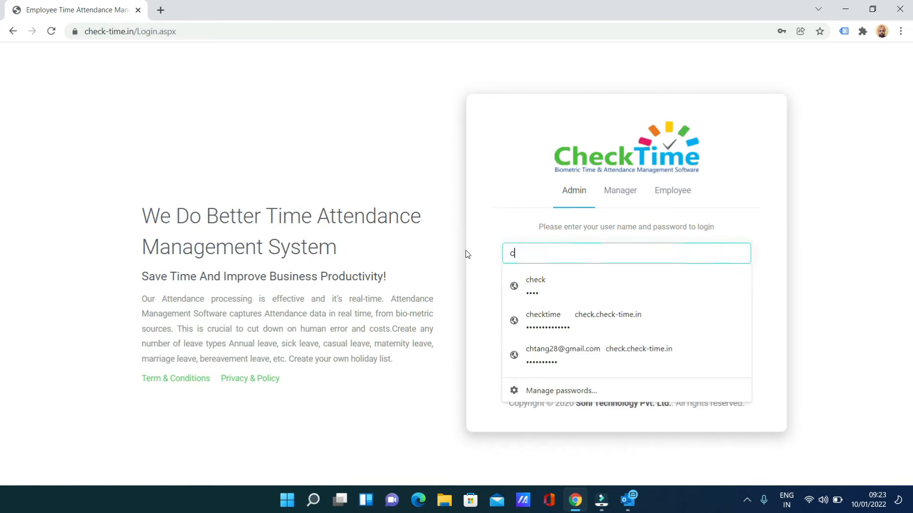
click(536, 287)
click(579, 328)
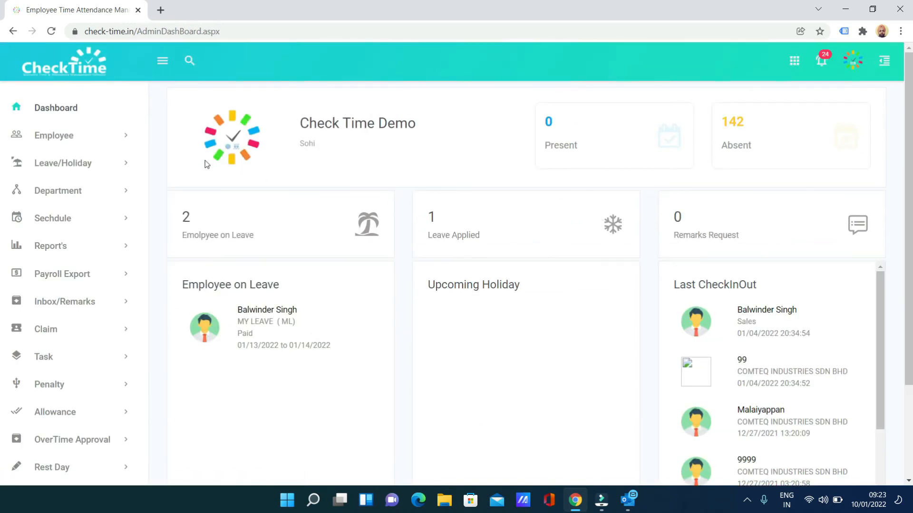
Step: Open Inbox/Remarks > Leave Approve, check the annual leave's approval details, and expand Search leave Approve
click(59, 305)
click(60, 331)
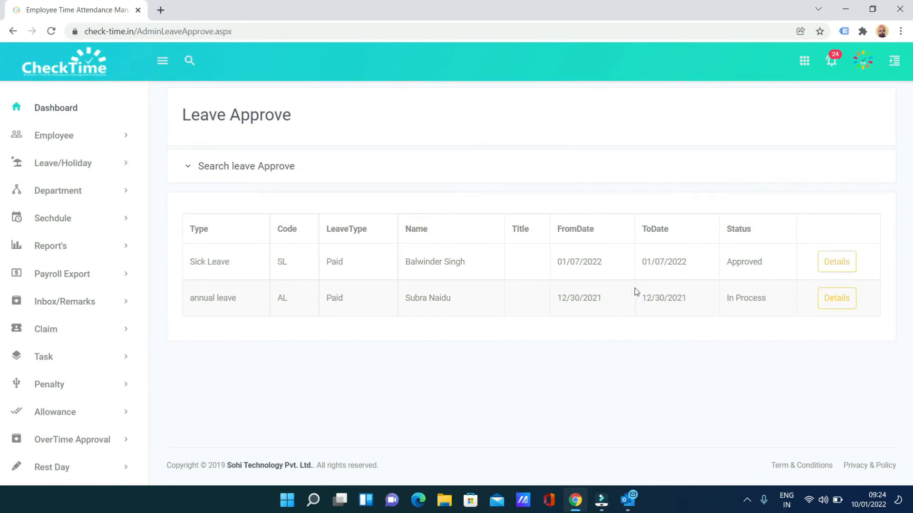
click(832, 300)
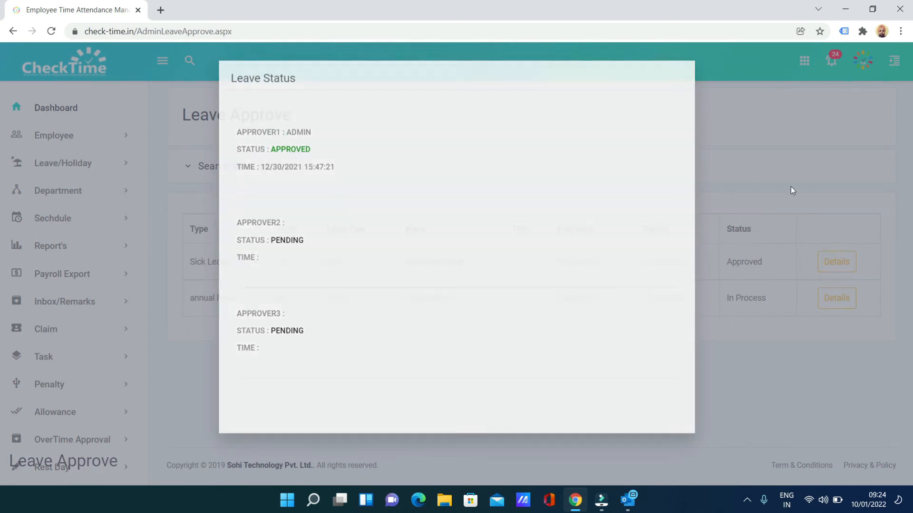
click(791, 188)
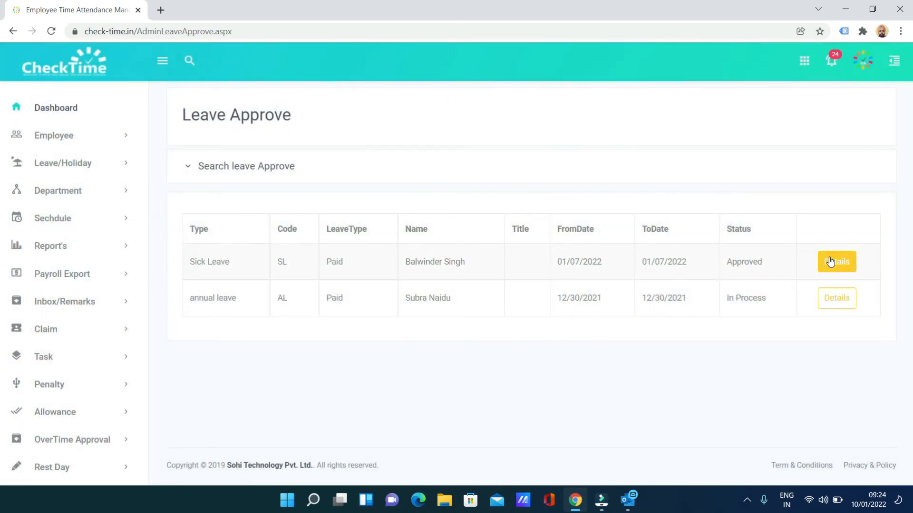
click(246, 165)
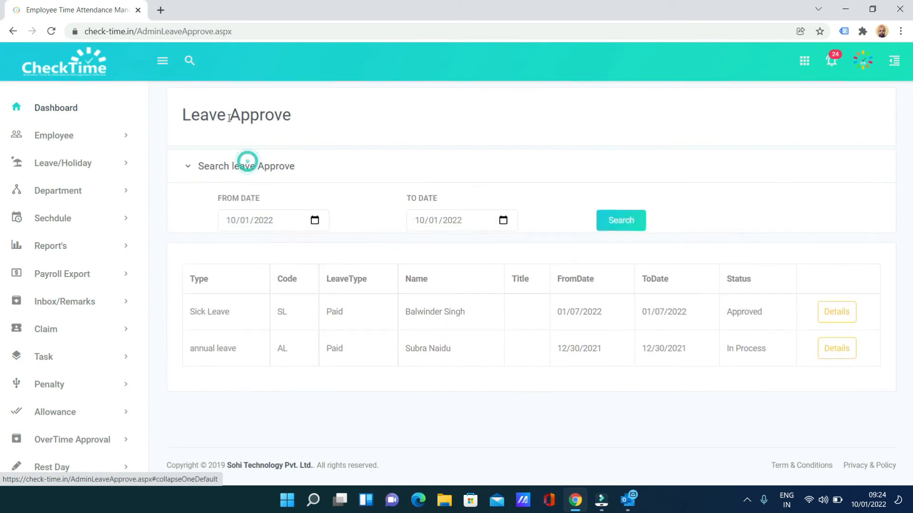
Step: Search with To Date 16/01/2022 and approve the pending PERSONAL LEAVE as first approver
click(502, 221)
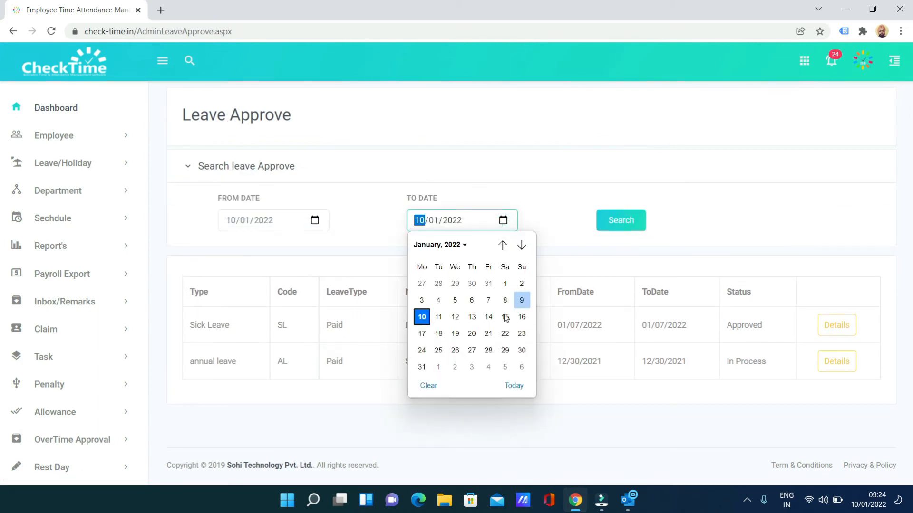
click(521, 317)
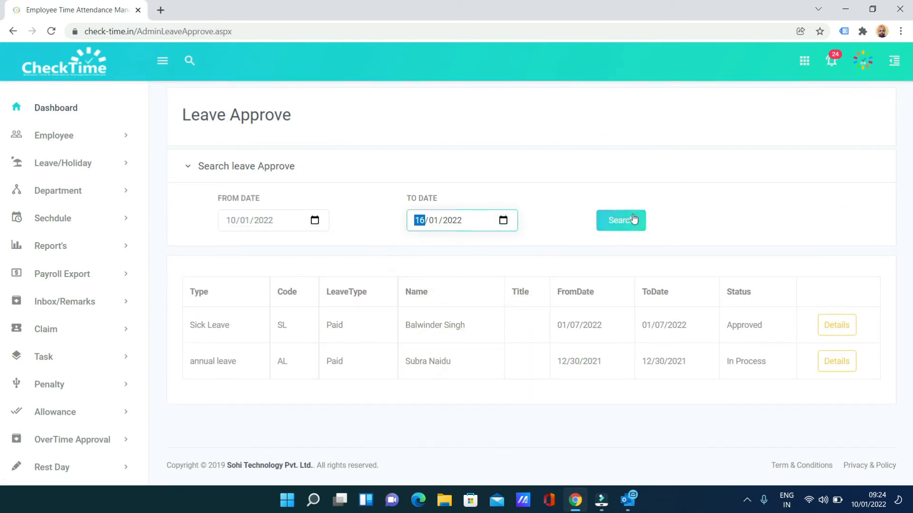
click(633, 219)
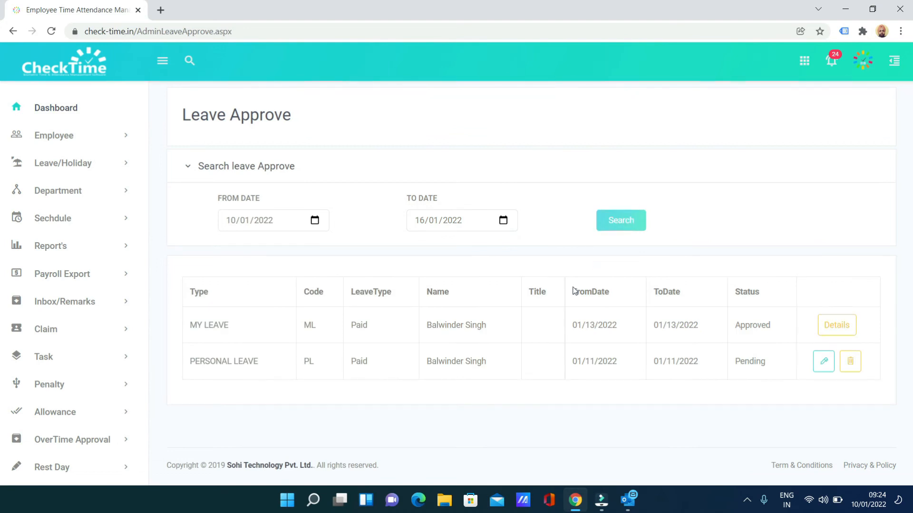
drag(189, 364, 477, 363)
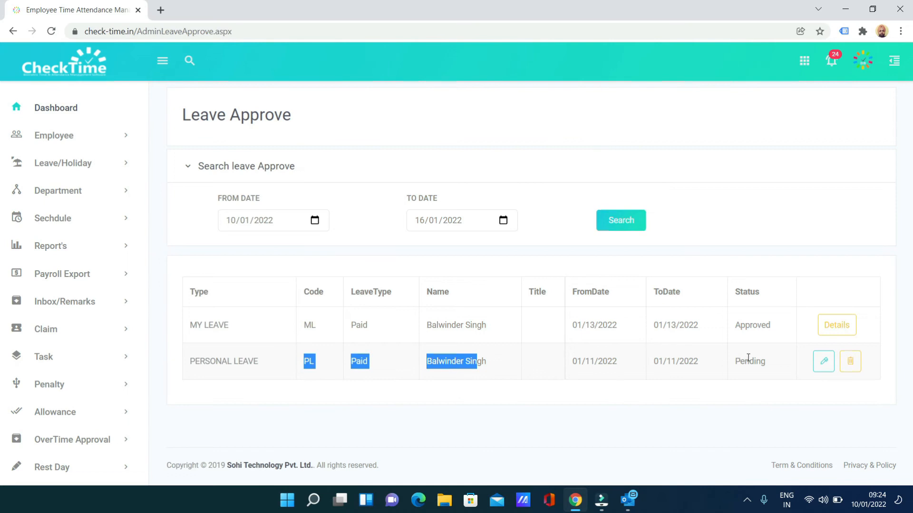
click(824, 361)
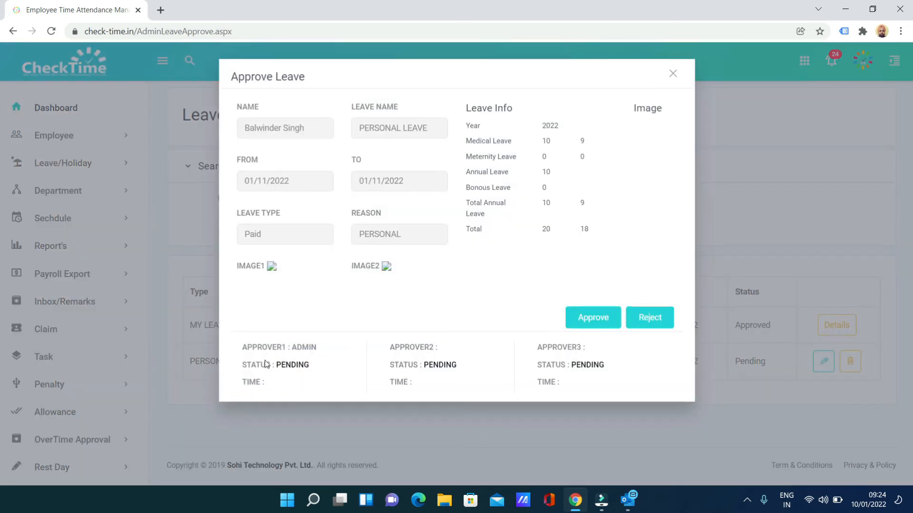
click(581, 316)
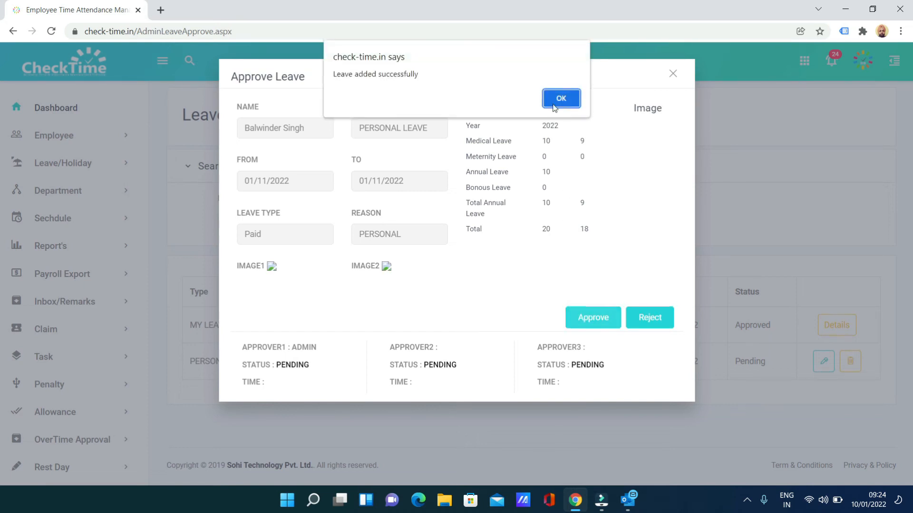
click(553, 104)
click(673, 75)
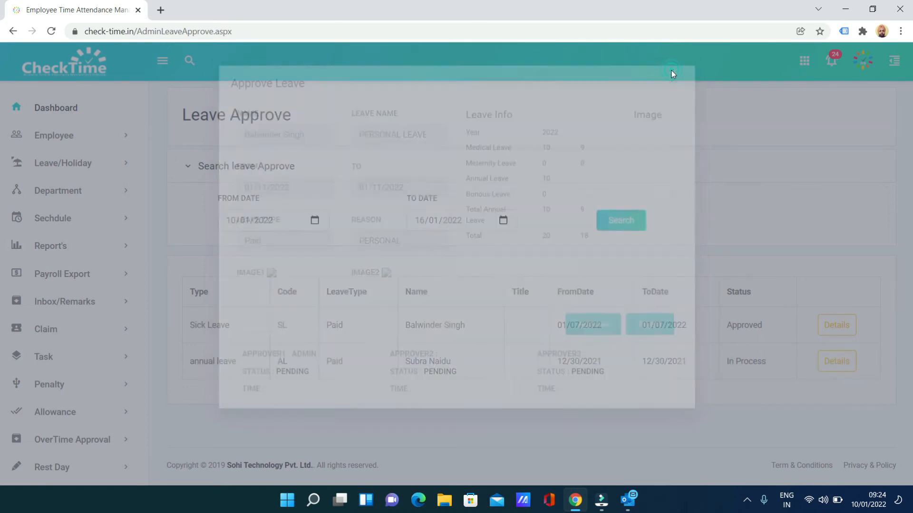
Step: Check the approver statuses: first approver Approved, second and third still Pending
click(821, 363)
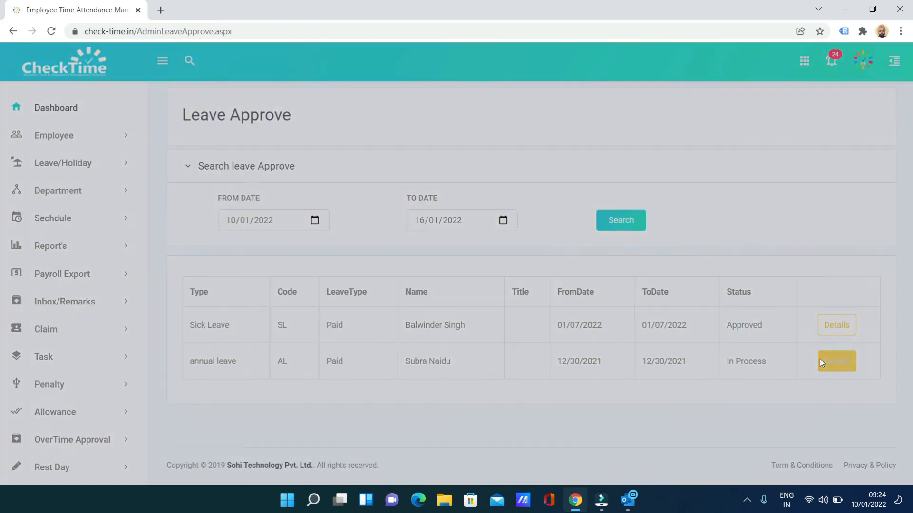
drag(271, 147, 318, 147)
drag(238, 223, 257, 267)
drag(237, 311, 261, 350)
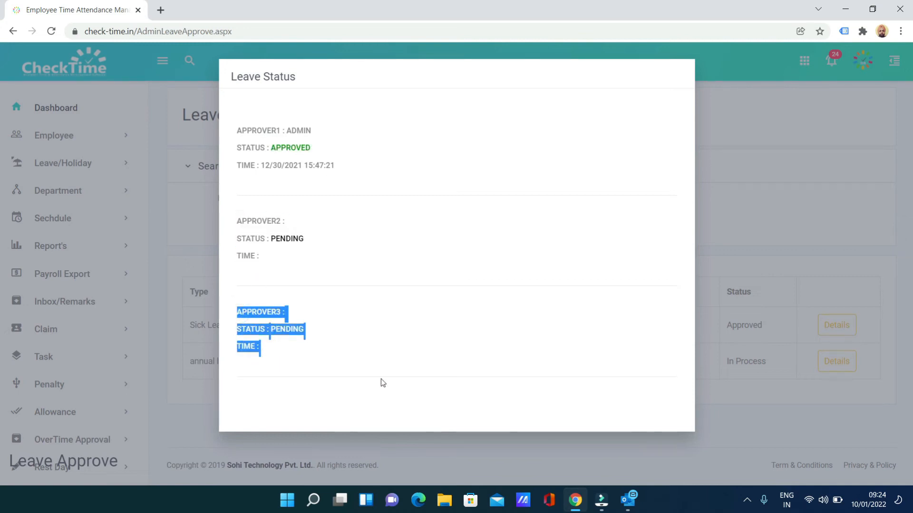
click(433, 300)
drag(260, 256, 243, 225)
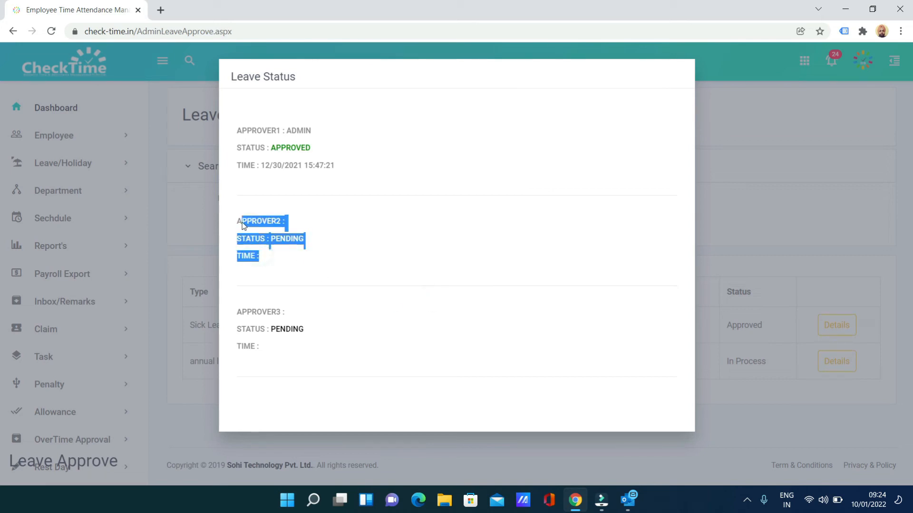
drag(256, 348, 218, 315)
click(725, 242)
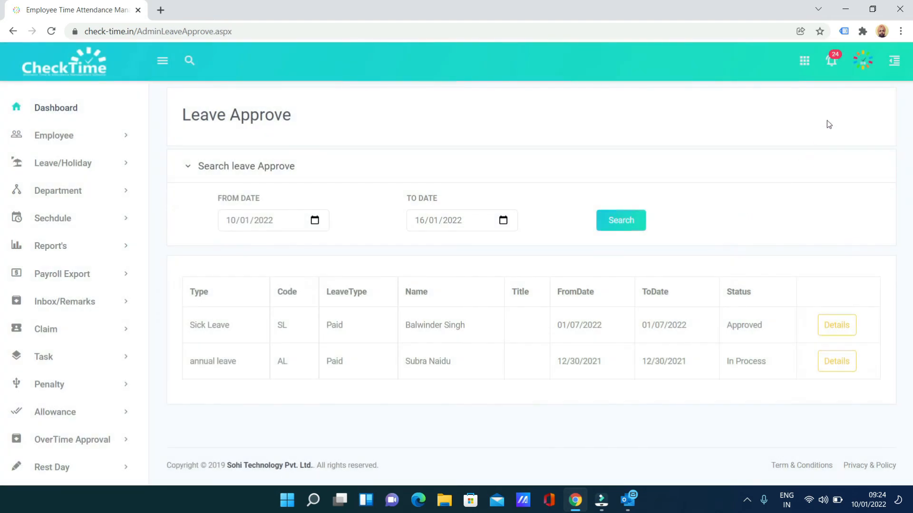
click(871, 59)
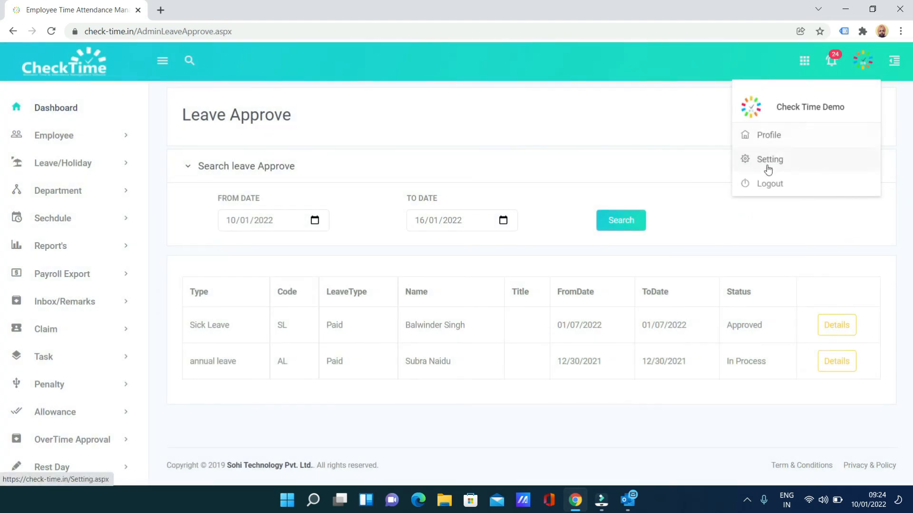
Step: Log out of admin and sign in on the Manager tab with the saved manager user name and password
click(765, 182)
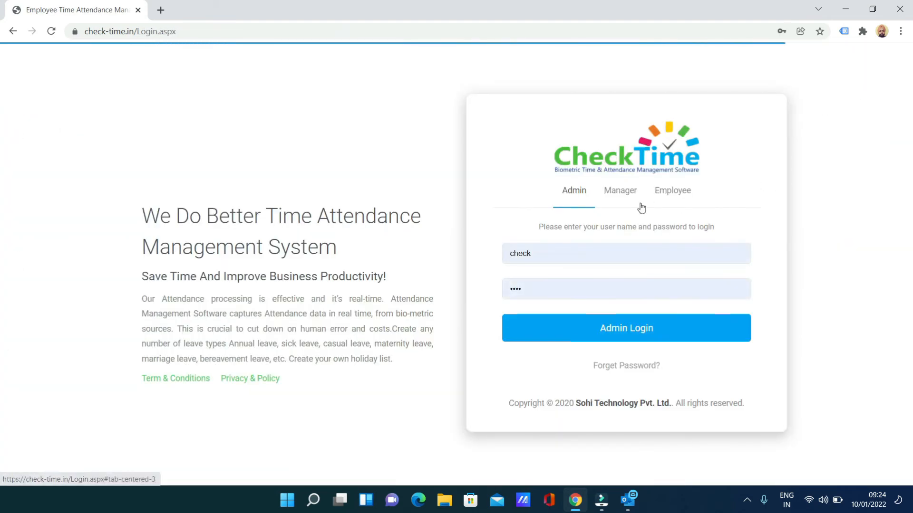
click(612, 196)
click(569, 247)
click(551, 280)
click(522, 289)
text(•••)
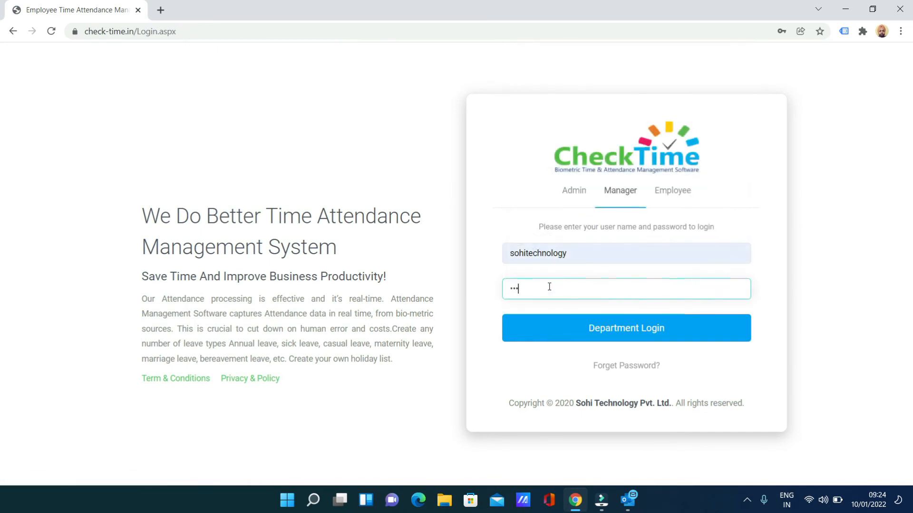
click(565, 327)
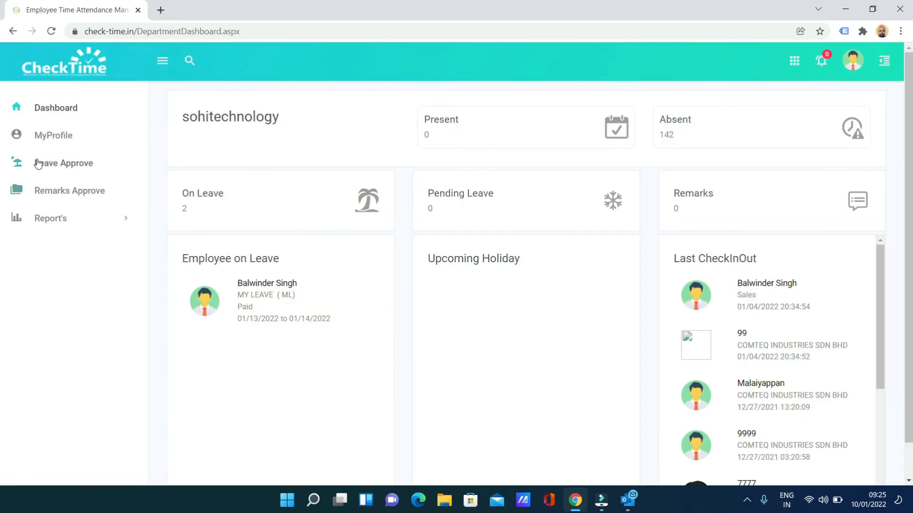
Step: Open Leave Approve and search leave requests up to 15 January 2022
click(41, 169)
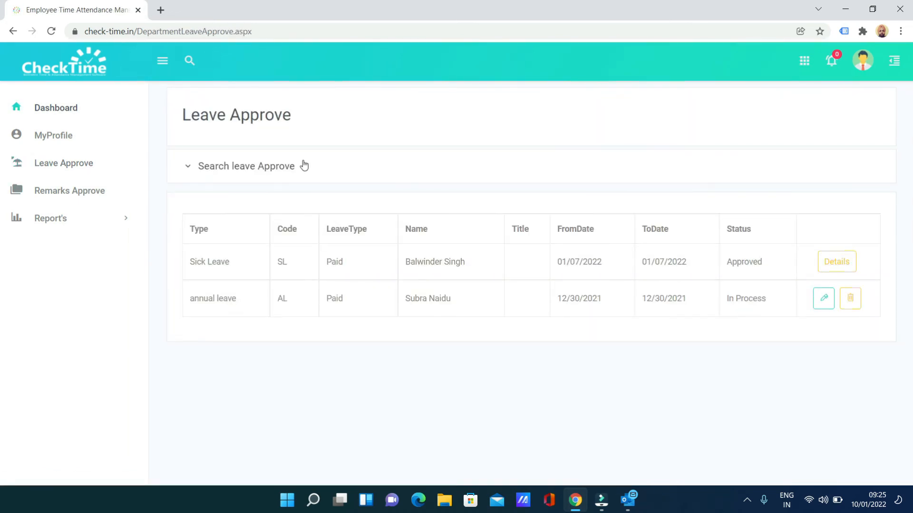
click(304, 165)
click(514, 221)
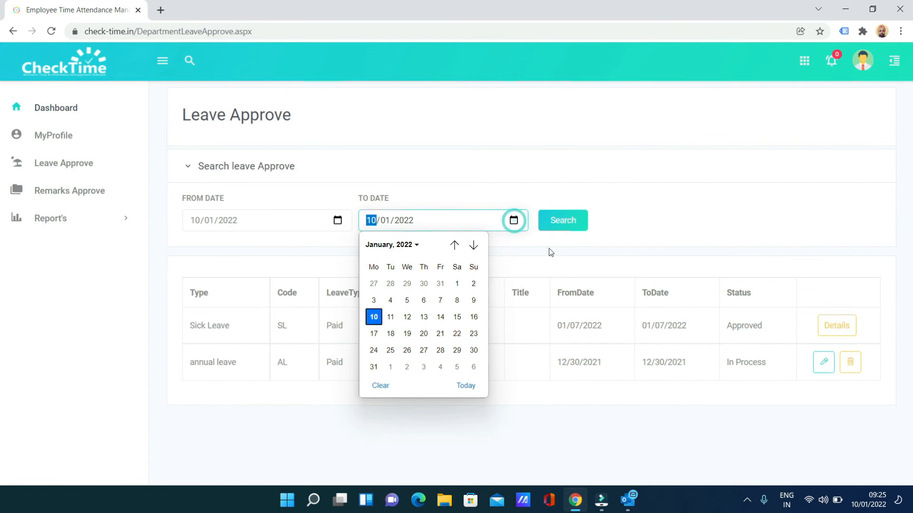
click(457, 317)
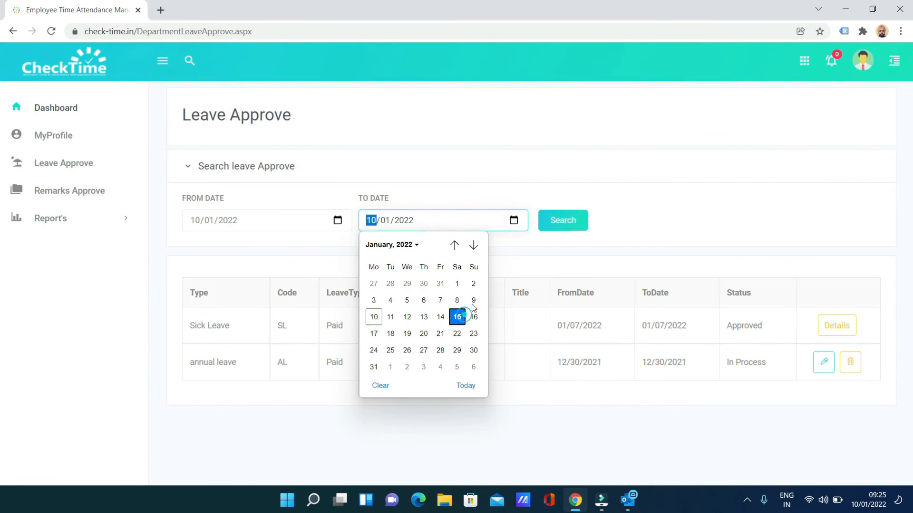
click(564, 232)
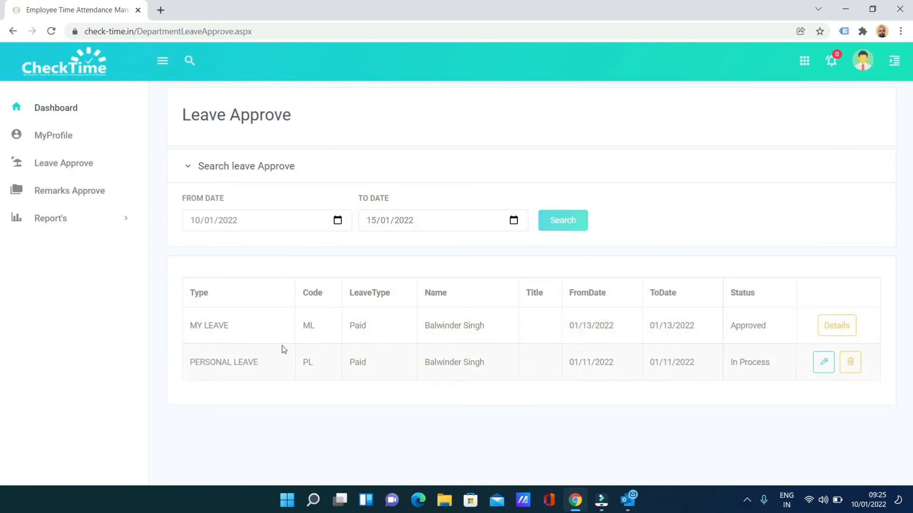
drag(197, 364, 238, 362)
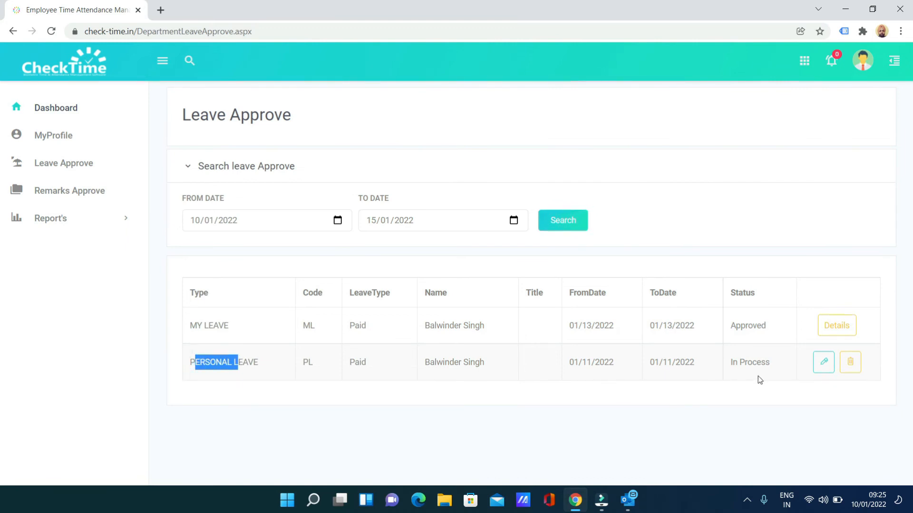
Step: Approve the PERSONAL LEAVE as the manager, the second approver
click(822, 367)
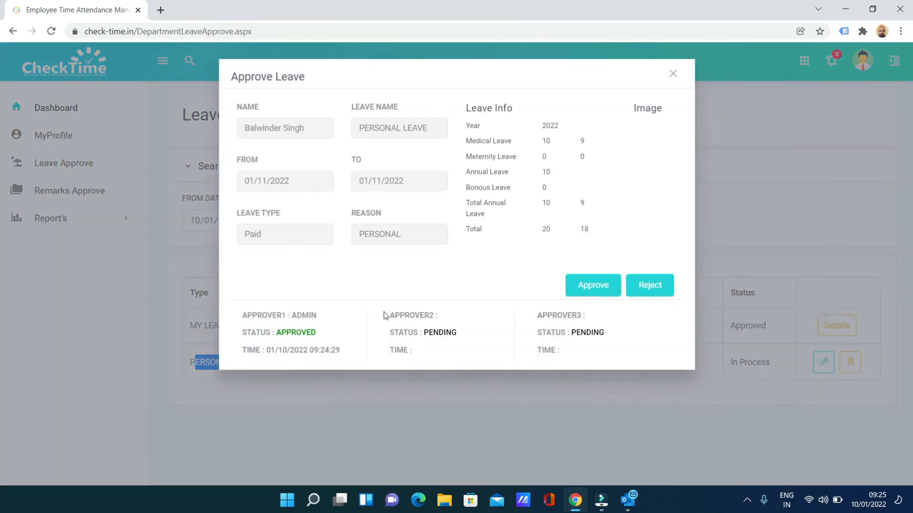
drag(384, 313, 424, 351)
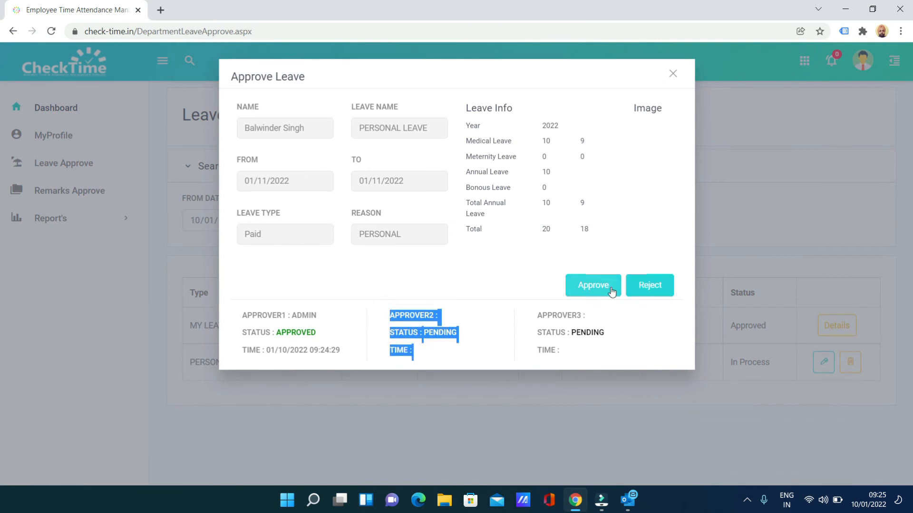
click(581, 285)
click(562, 99)
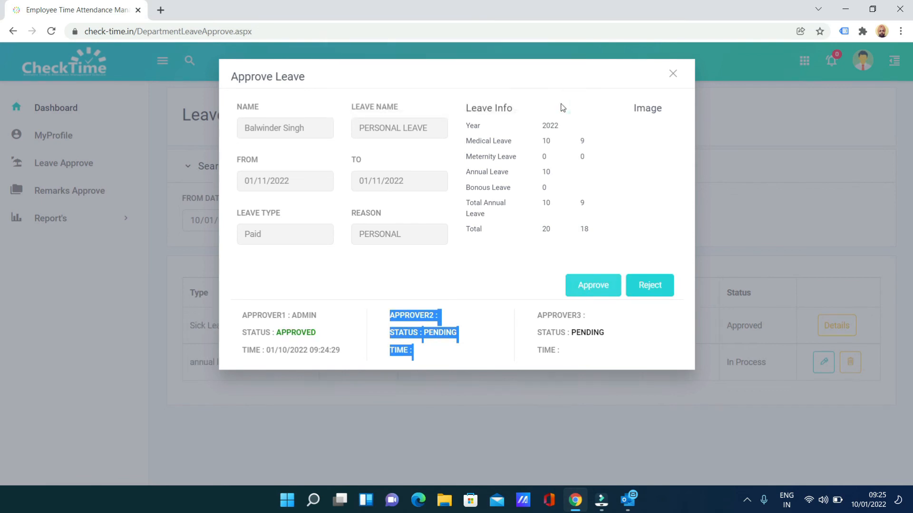
click(675, 76)
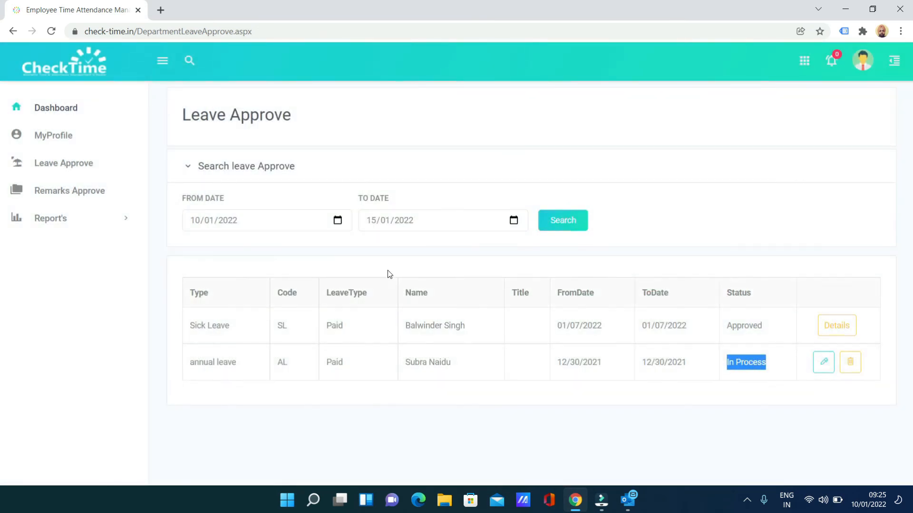
Step: Reload the list and confirm in Details that the PERSONAL LEAVE stays In Process with Approver3 pending
click(557, 227)
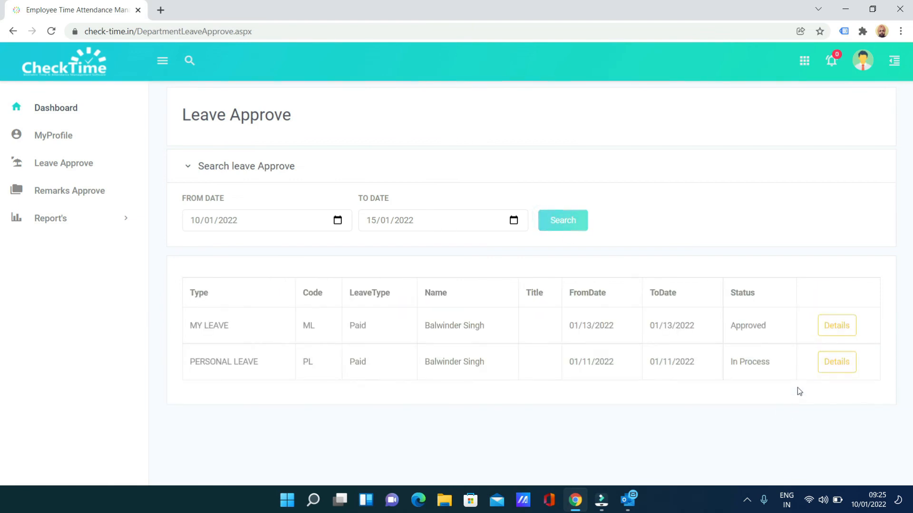
drag(729, 367, 711, 366)
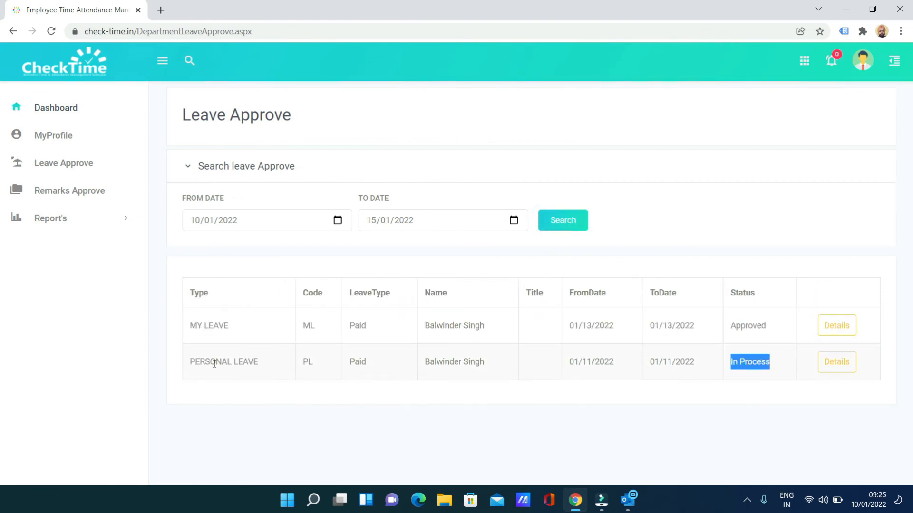
drag(213, 363, 253, 363)
click(835, 366)
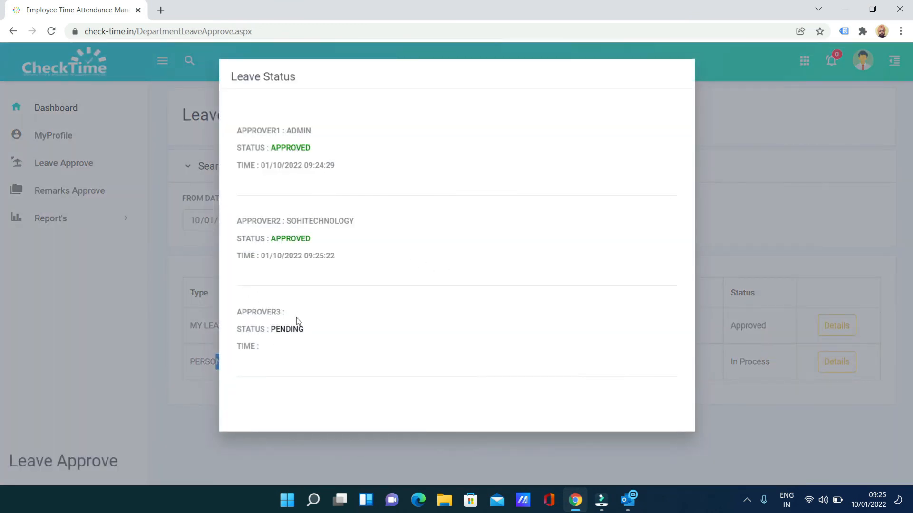
click(848, 175)
click(862, 63)
Step: Log out, sign in on the Employee tab with the saved user name and password, and open Inbox
click(760, 184)
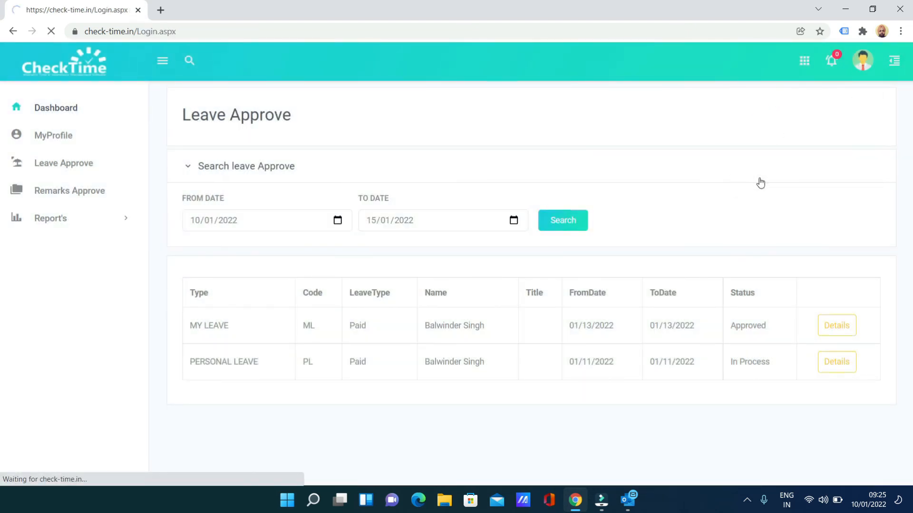
click(672, 191)
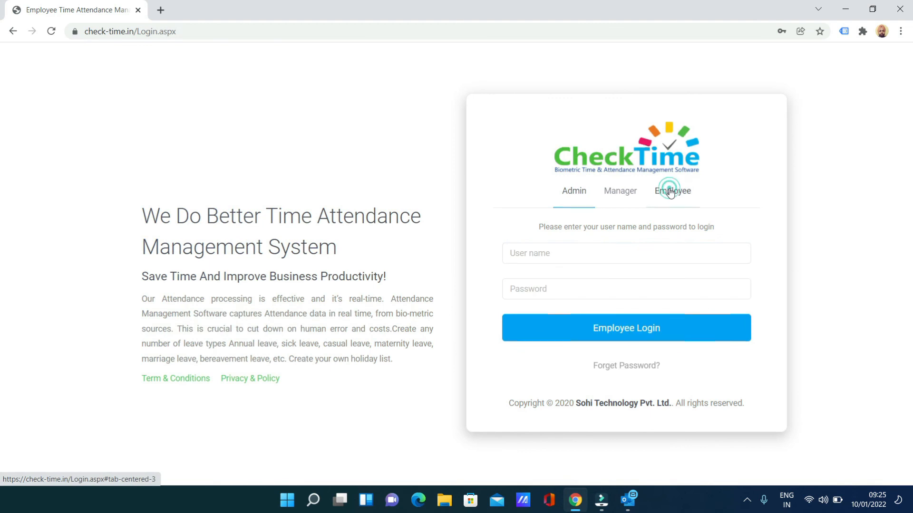
click(584, 255)
click(566, 279)
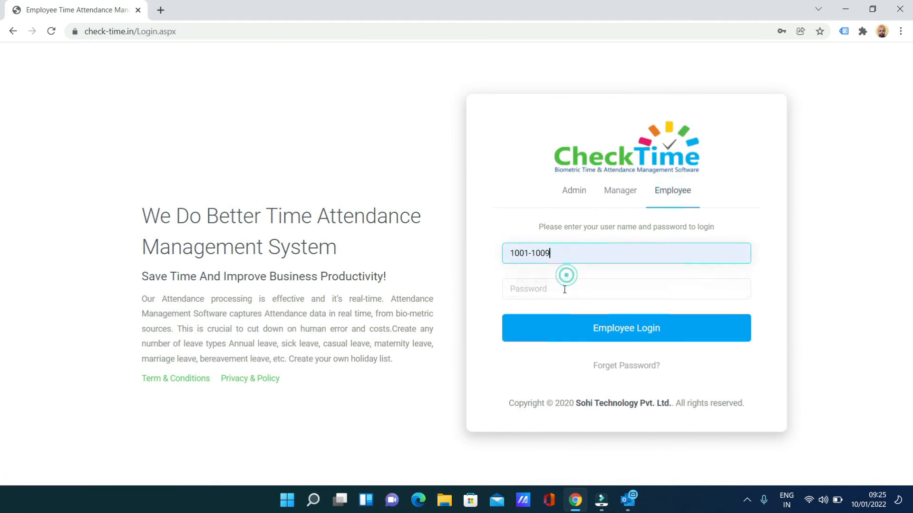
click(564, 290)
text(123)
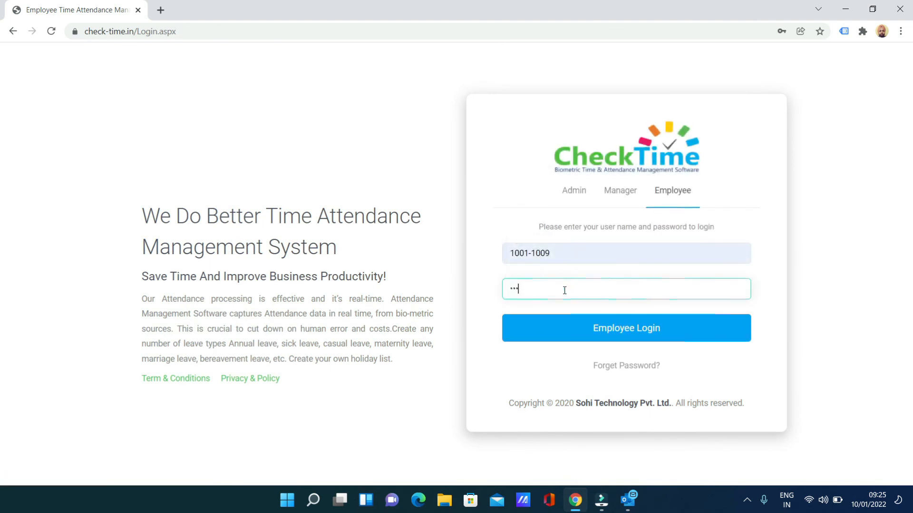
click(566, 332)
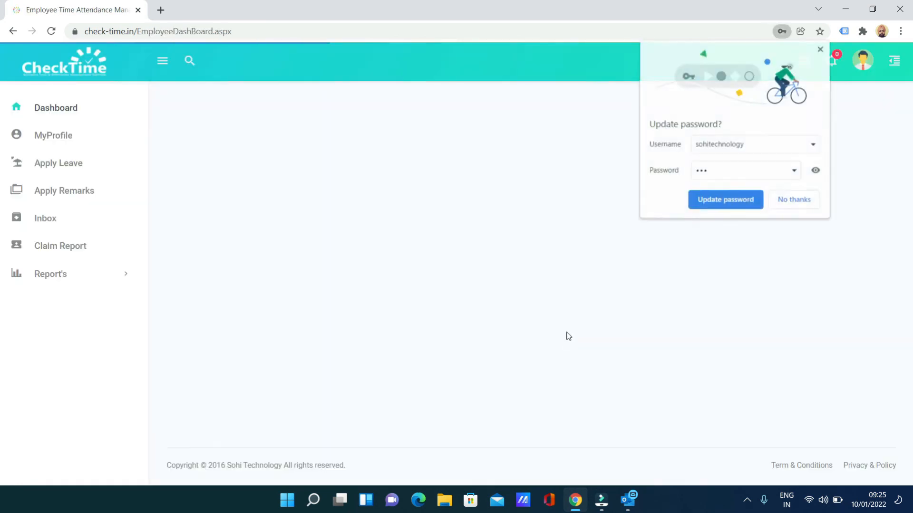
click(797, 195)
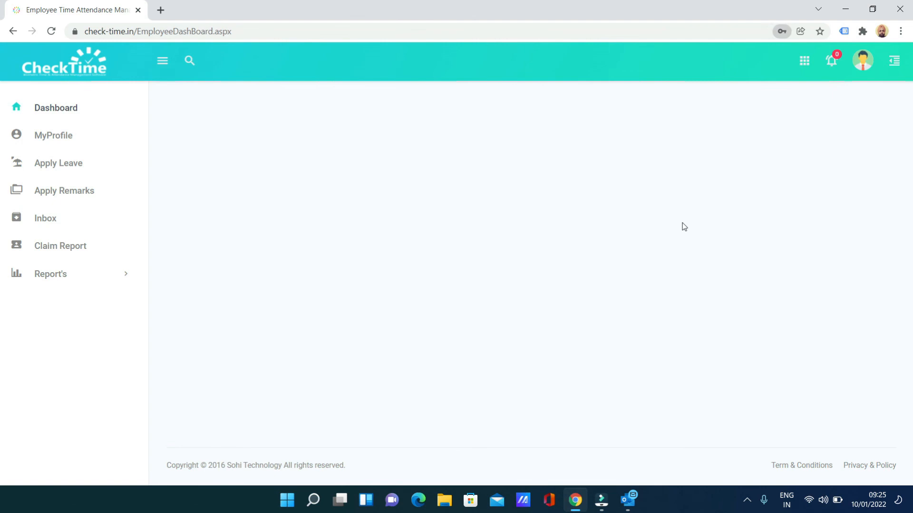
click(43, 224)
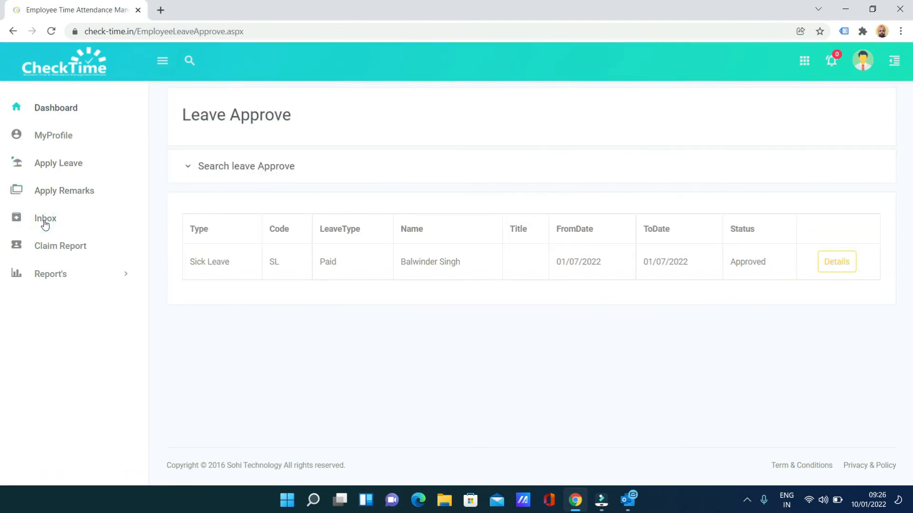
Step: Search leave approvals from 10/01/2022 to 16/01/2022
click(205, 172)
click(331, 227)
click(337, 222)
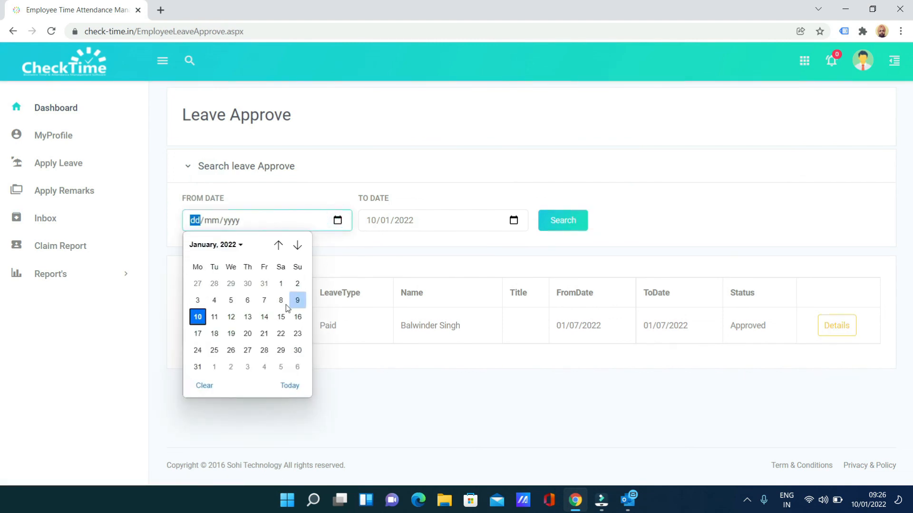
click(197, 317)
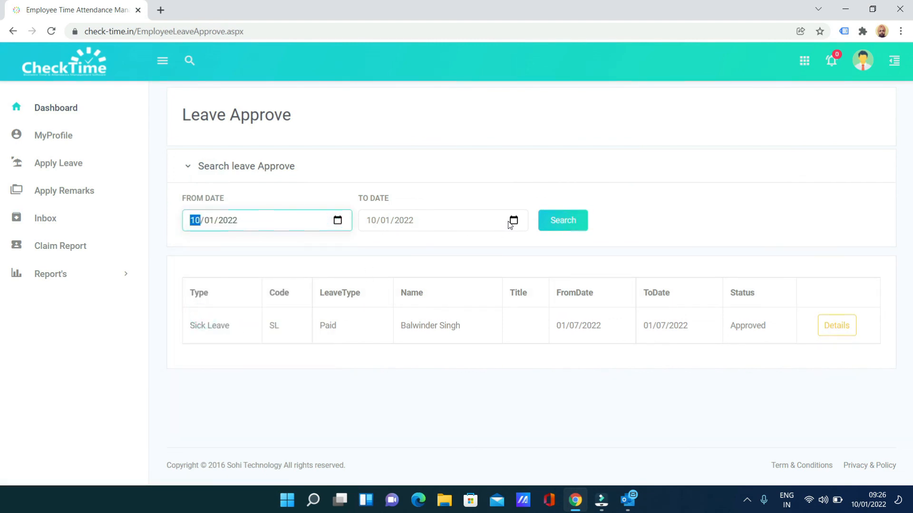
click(509, 225)
click(518, 226)
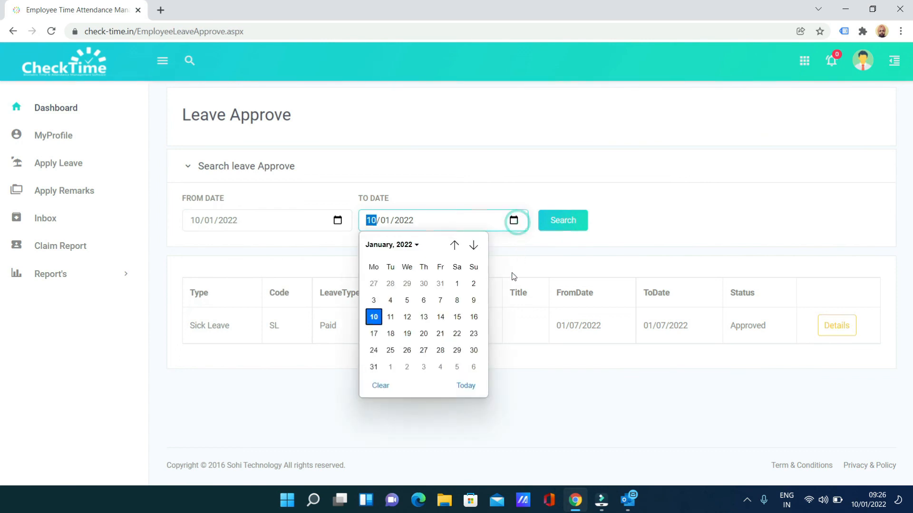
click(471, 318)
click(569, 228)
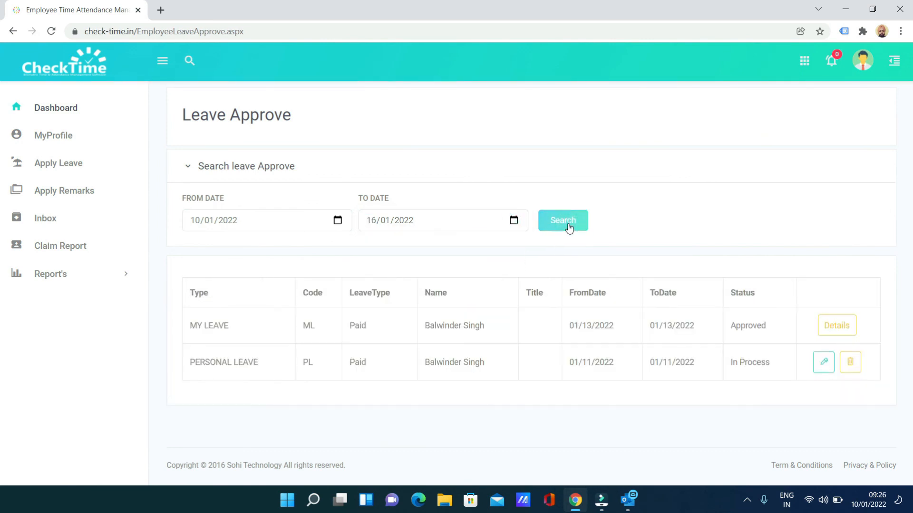
drag(186, 364, 777, 364)
Step: Give the final approval to the PERSONAL LEAVE and refresh the list to show it Approved
click(825, 365)
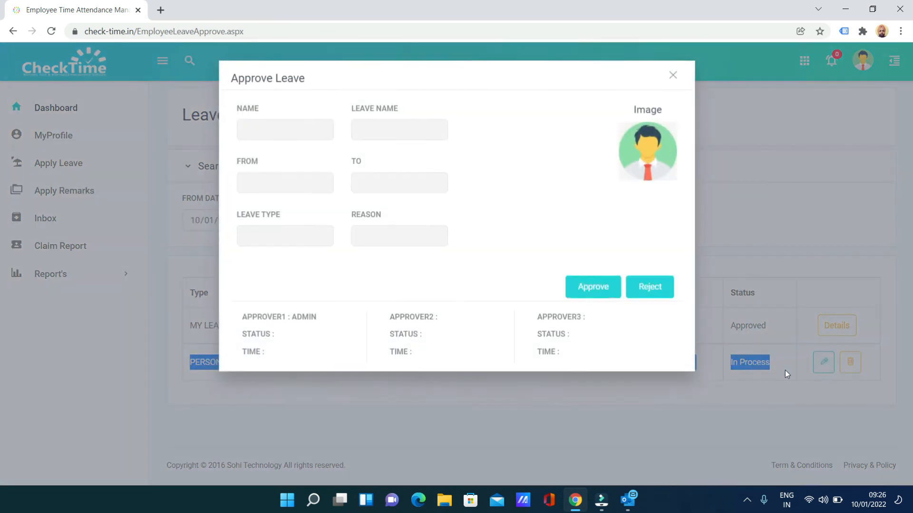
mouse_move(292, 317)
mouse_down()
mouse_move(319, 317)
mouse_move(312, 333)
mouse_move(291, 334)
mouse_up()
drag(443, 319, 425, 332)
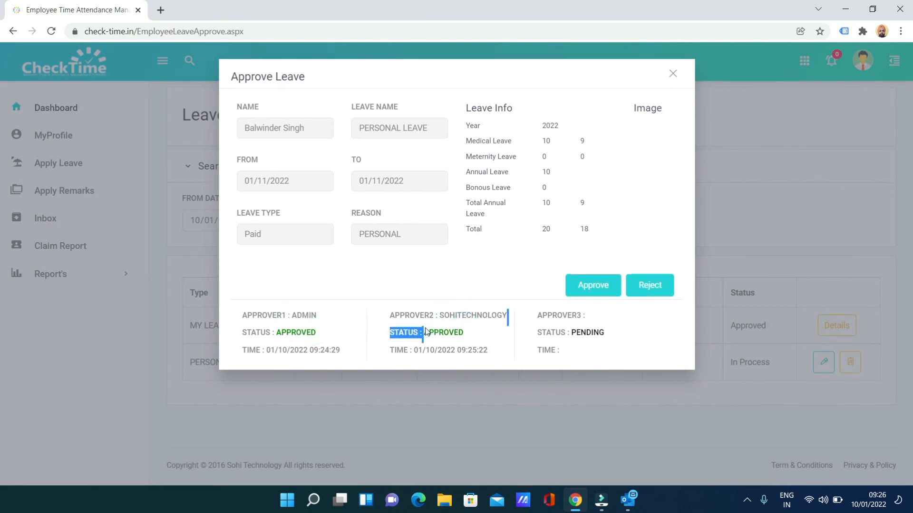
drag(600, 335, 580, 334)
click(587, 338)
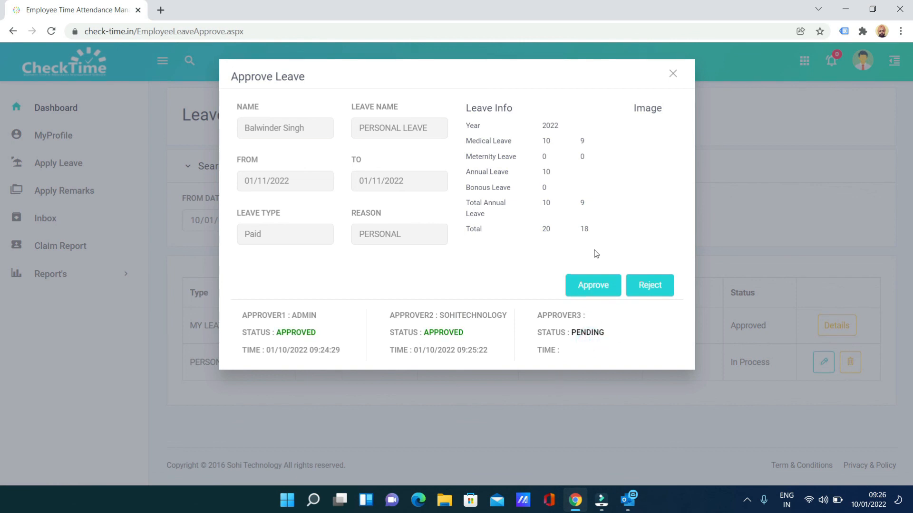
click(595, 285)
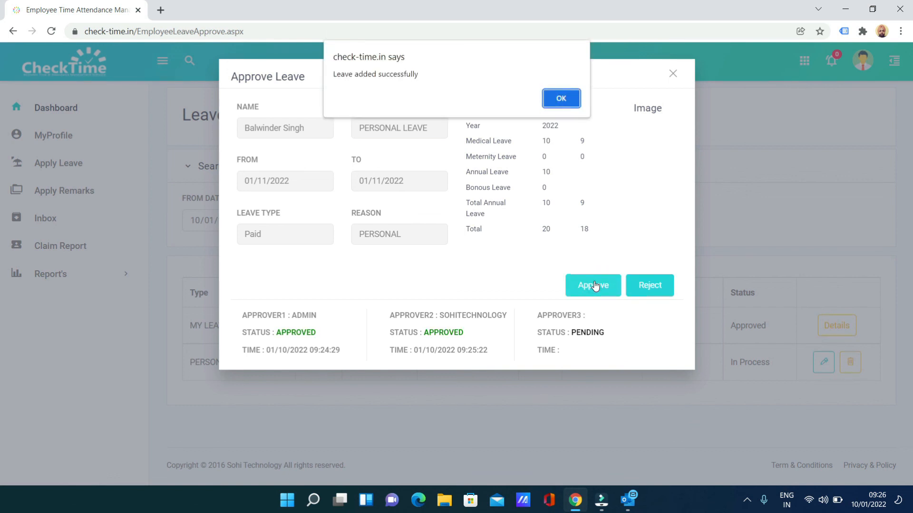
click(565, 98)
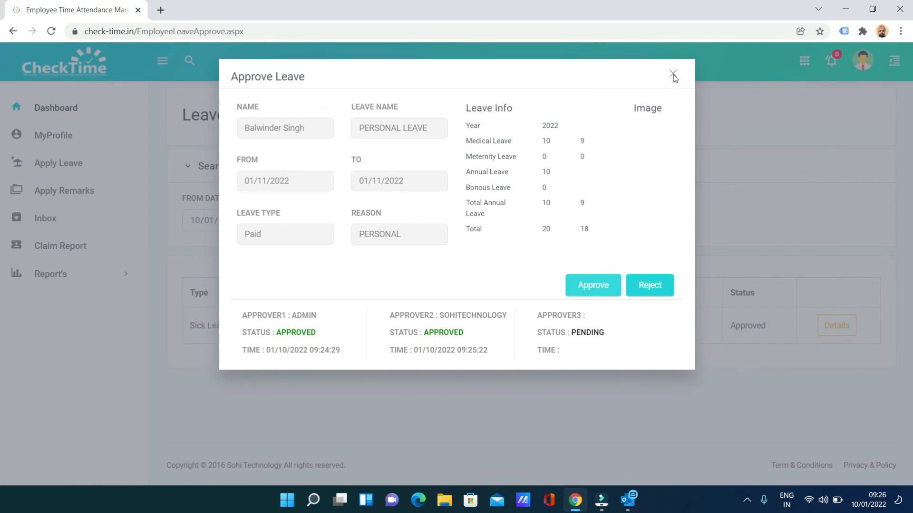
click(673, 75)
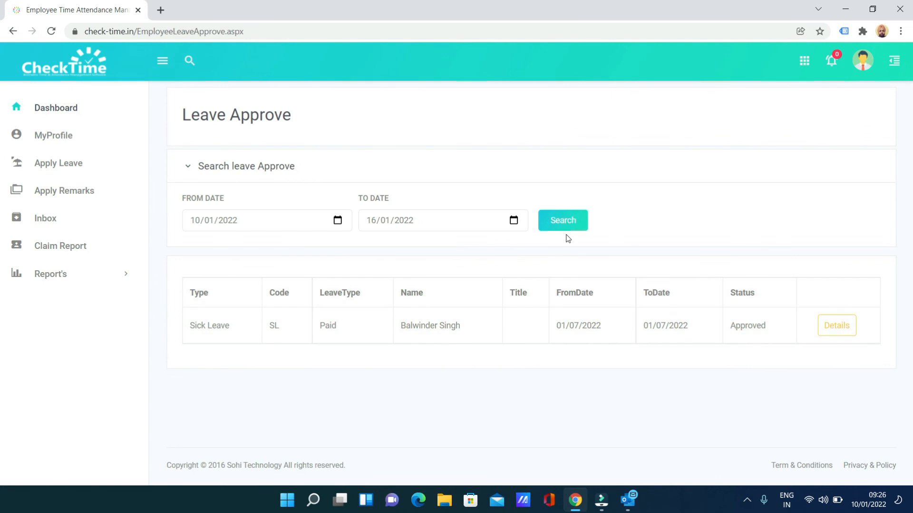
click(337, 220)
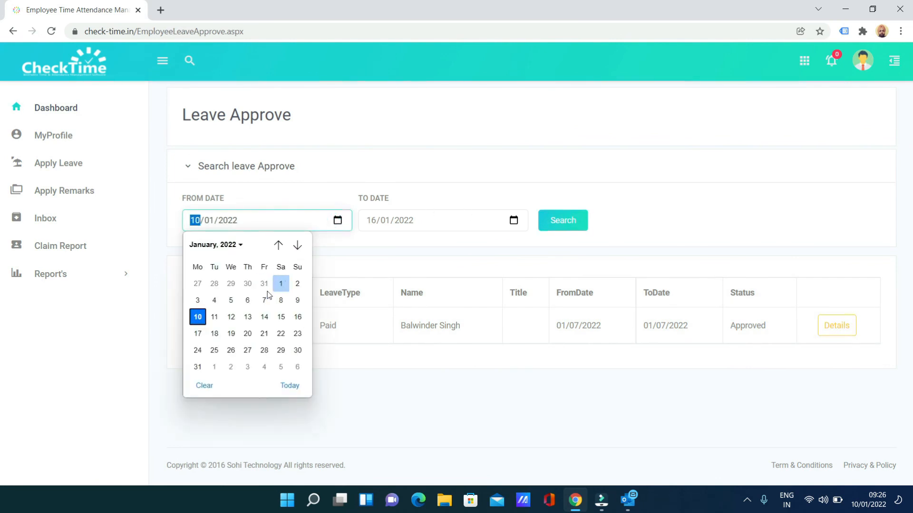
click(560, 220)
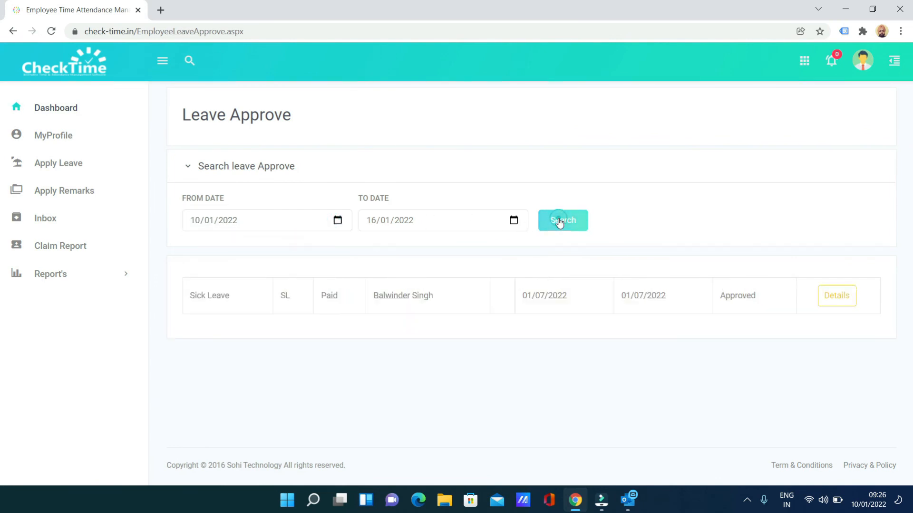
drag(750, 363, 192, 356)
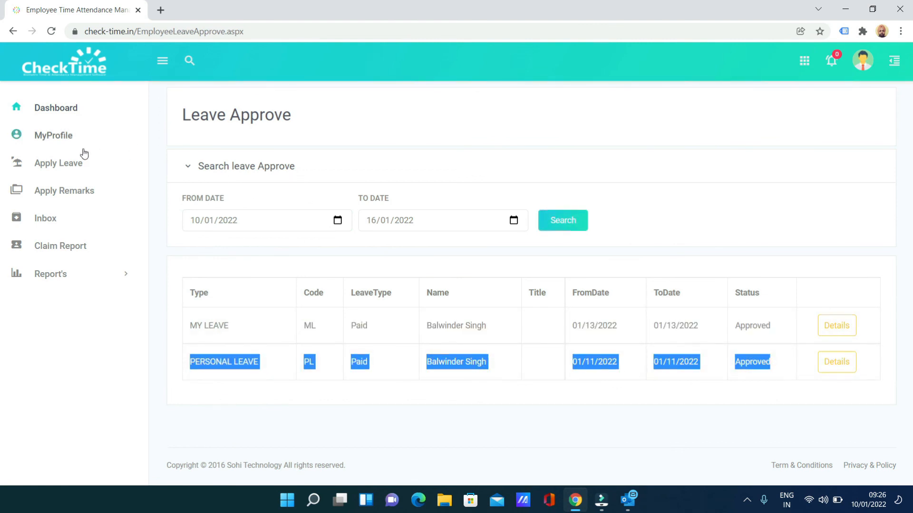
Step: In Apply Leave, confirm the balance shows 17 remaining of 20 total, then log out
click(58, 164)
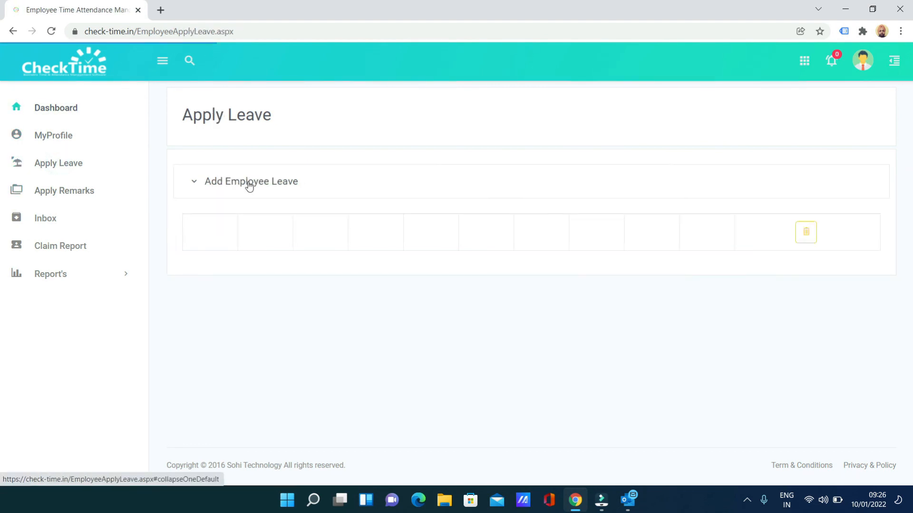
click(295, 184)
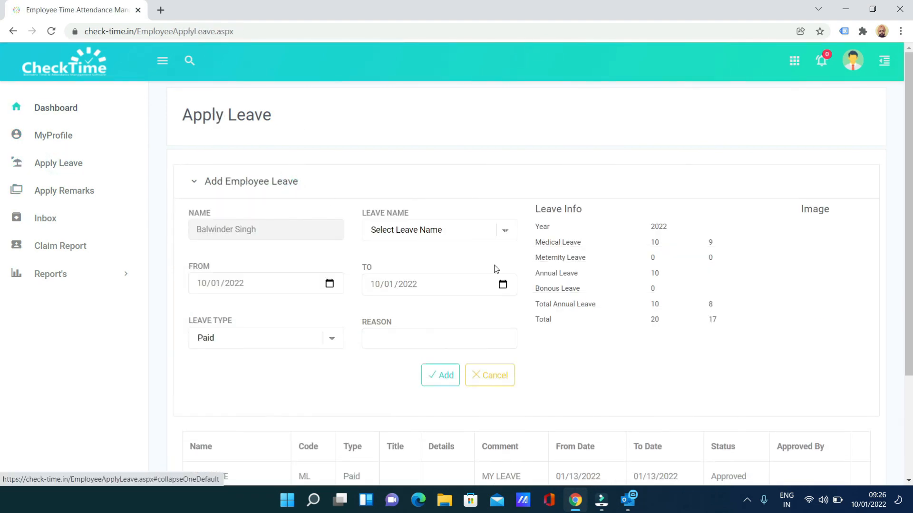
drag(717, 318, 713, 317)
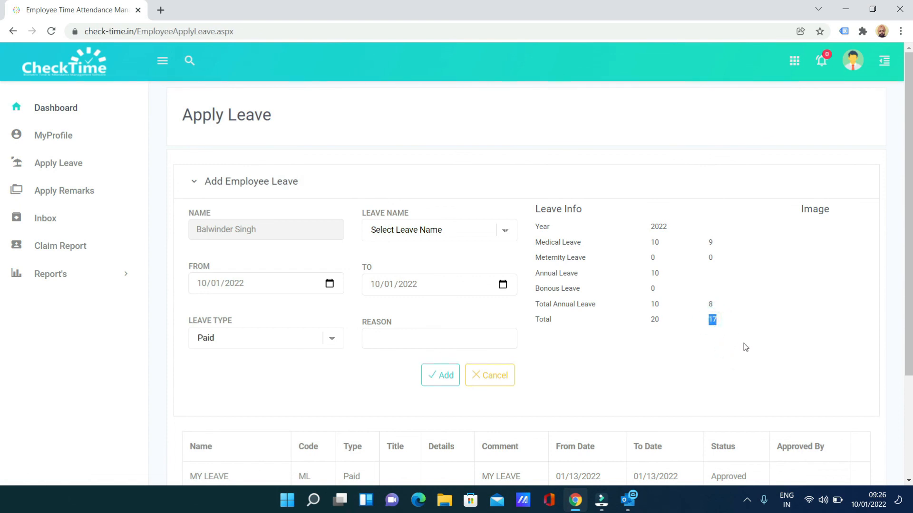
scroll(639, 353, down, 3)
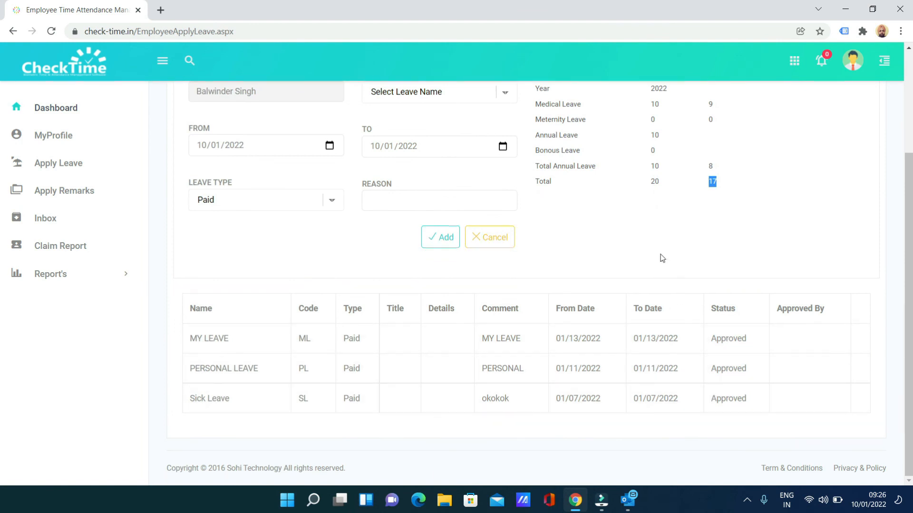
double_click(654, 182)
double_click(712, 181)
scroll(612, 284, up, 3)
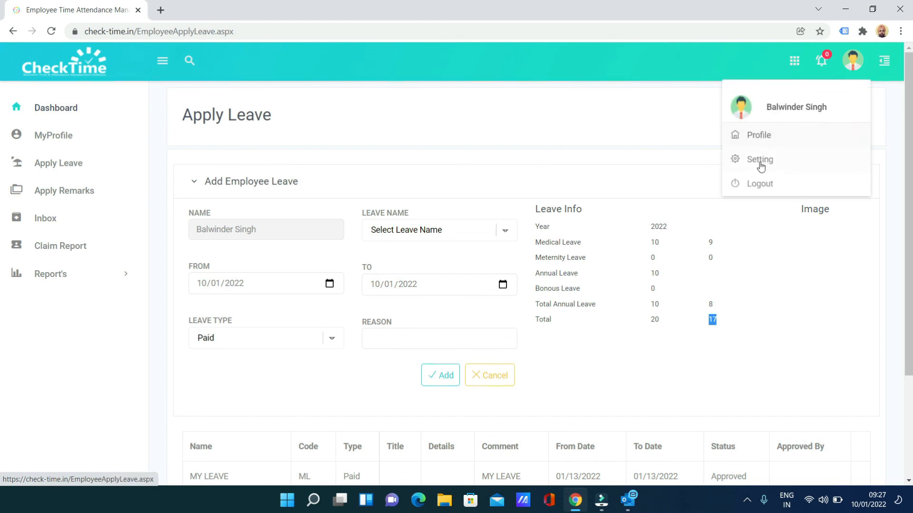
click(759, 184)
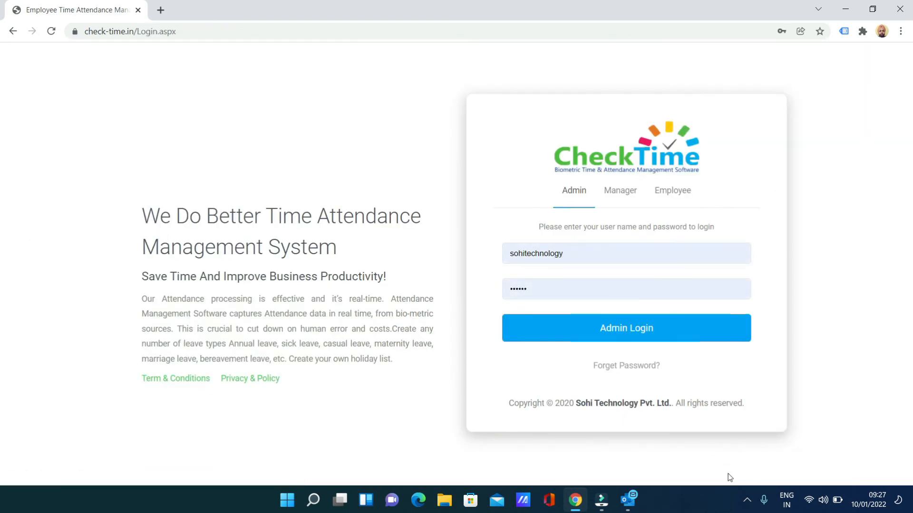